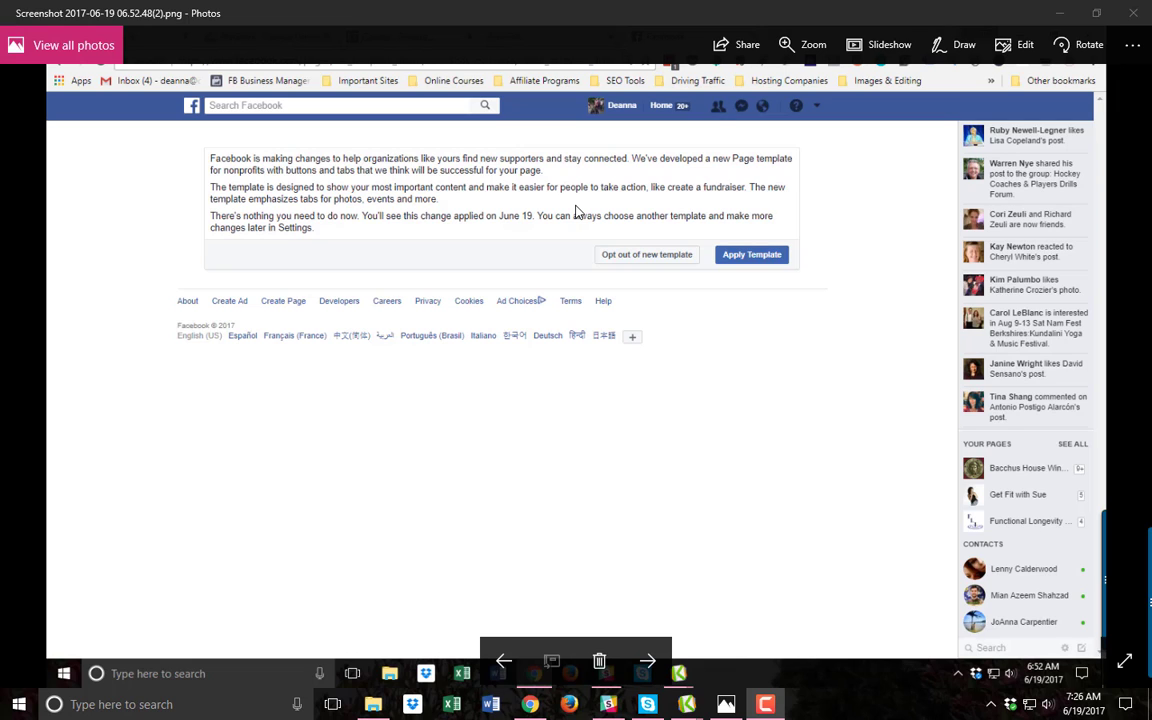
Go through the saved screenshots showing the Nonprofit template being applied and the updated Page
{"action": "left_click", "coordinate": [505, 666]}
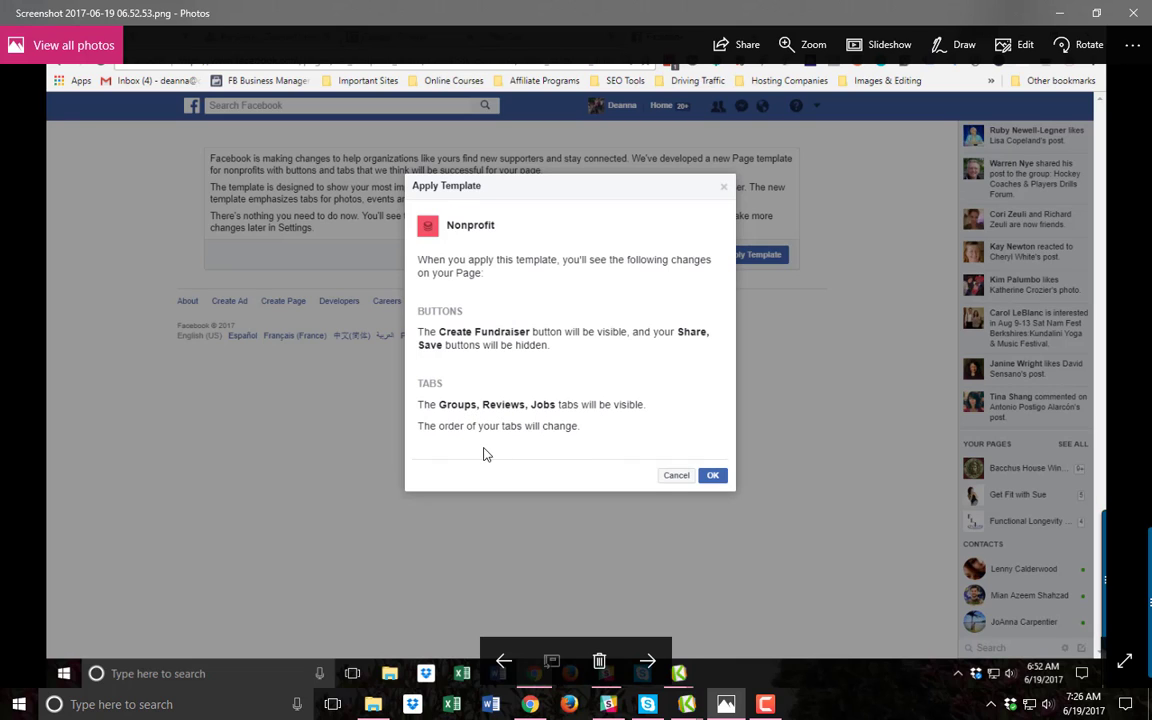
{"action": "left_click", "coordinate": [505, 662]}
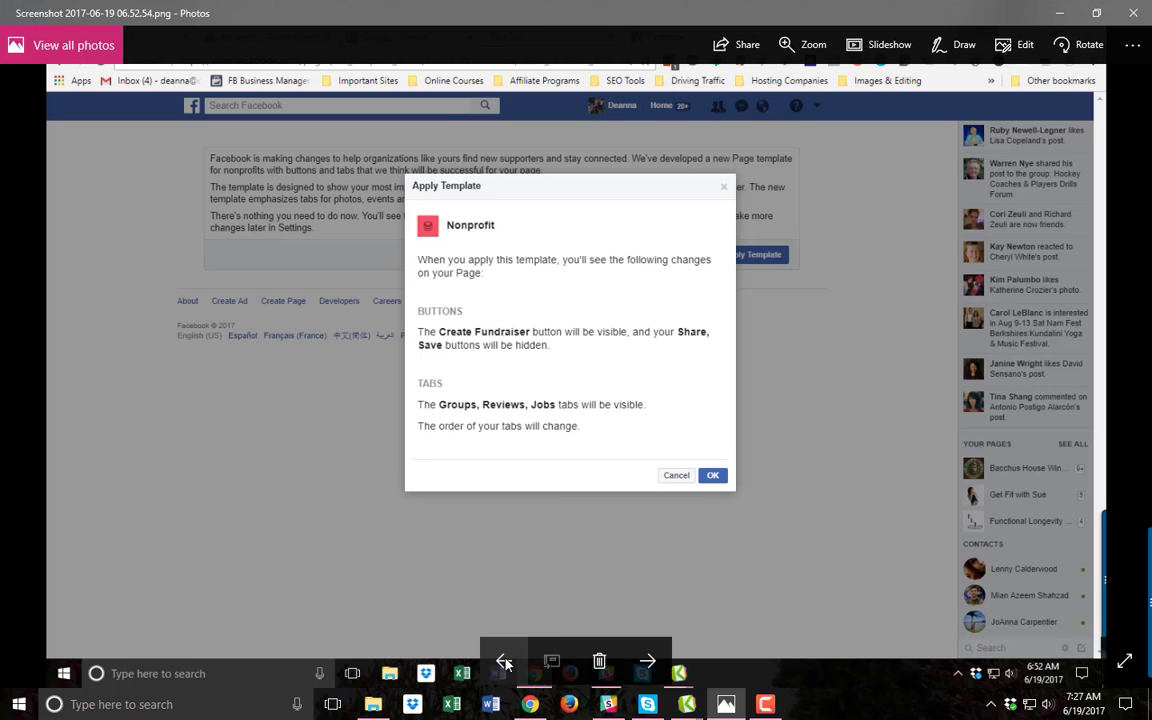
{"action": "left_click", "coordinate": [503, 662]}
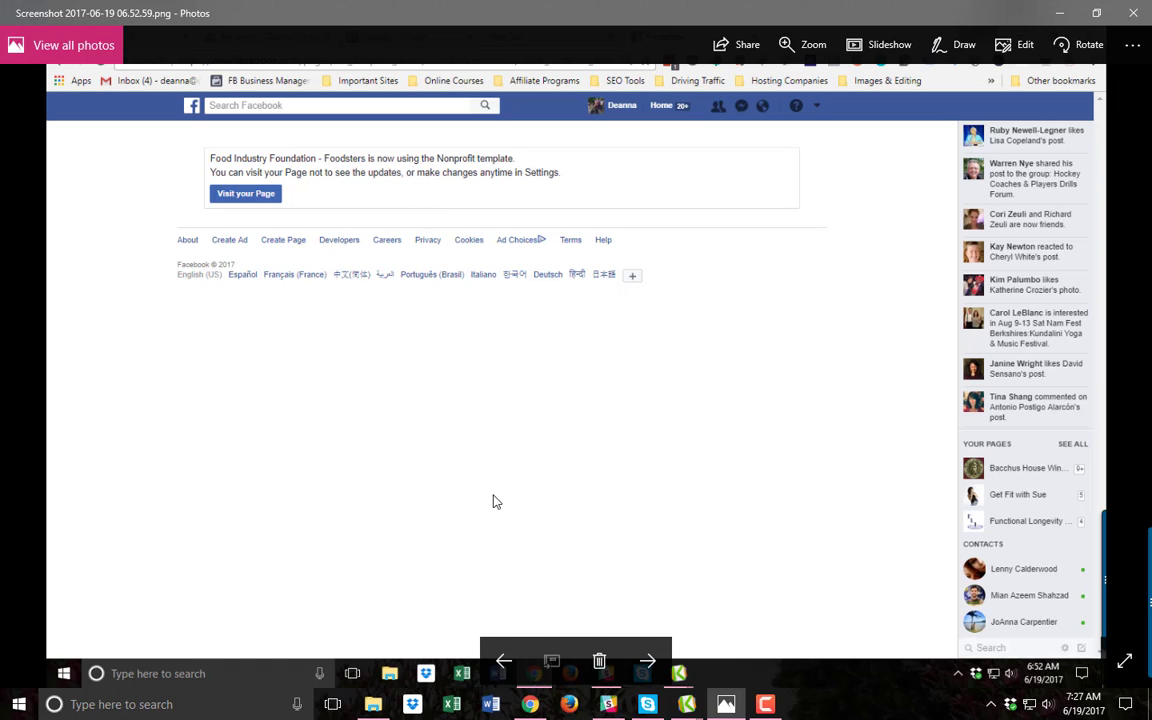
{"action": "left_click", "coordinate": [503, 663]}
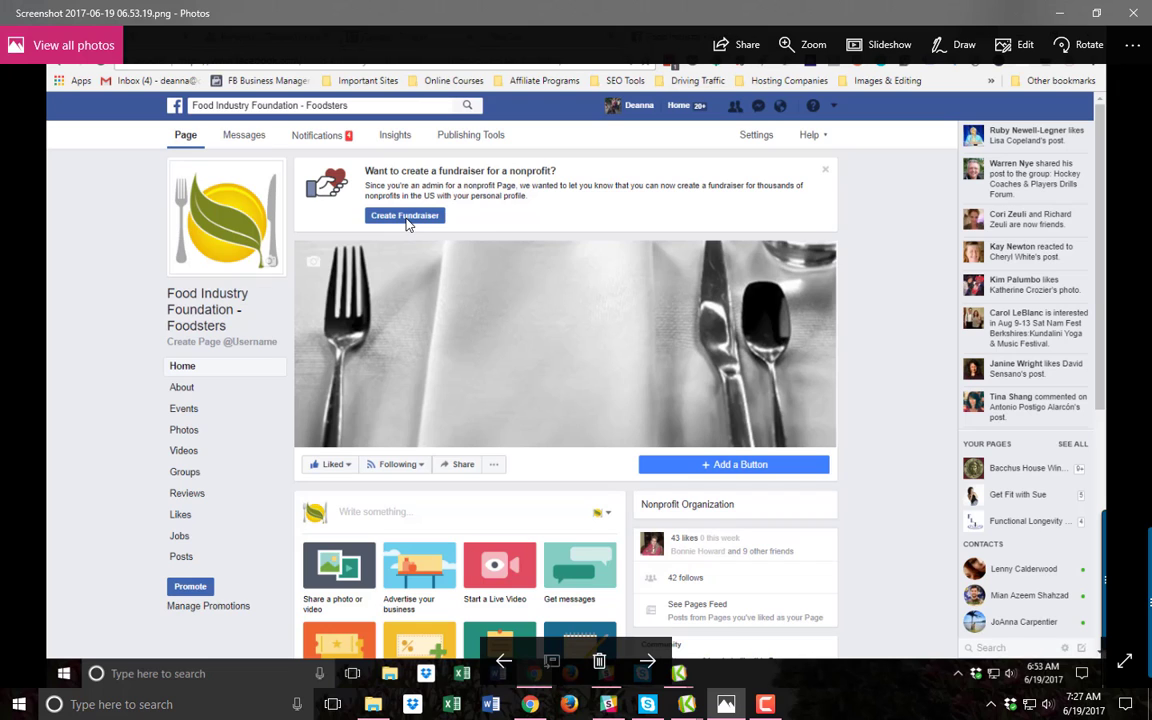
Switch to Chrome and open the template chooser in the Food Industry Foundation - Foodsters Page's Edit Page settings
{"action": "left_click", "coordinate": [529, 705]}
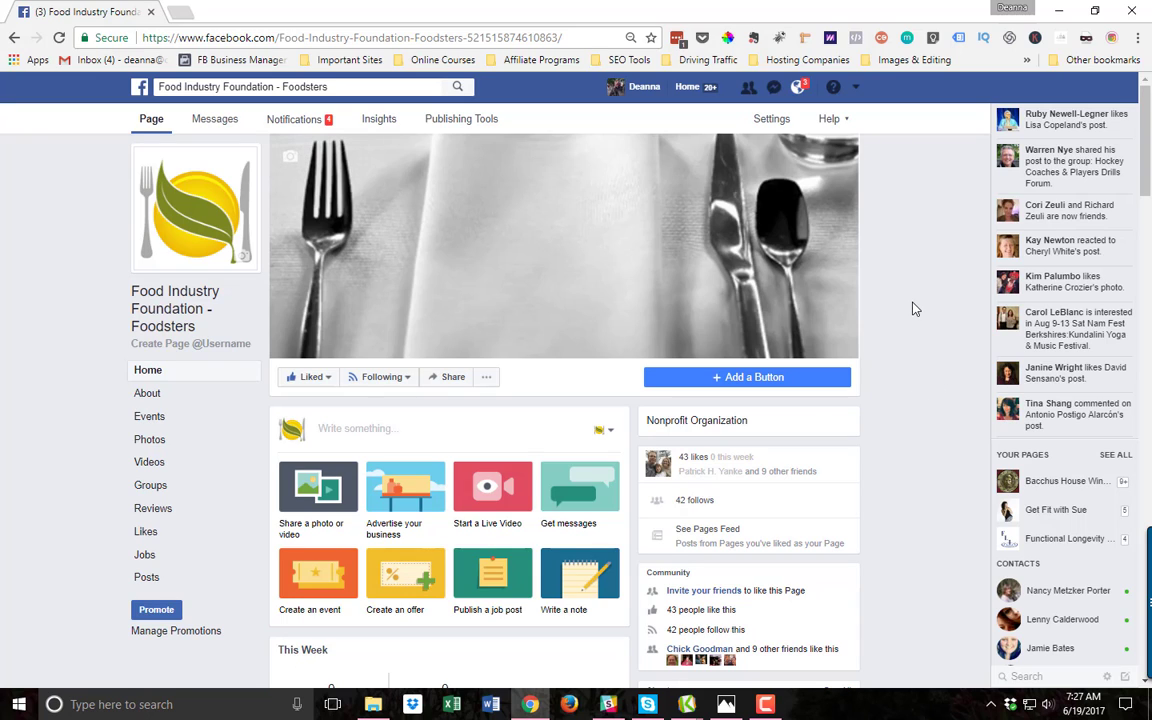
{"action": "left_click", "coordinate": [771, 121]}
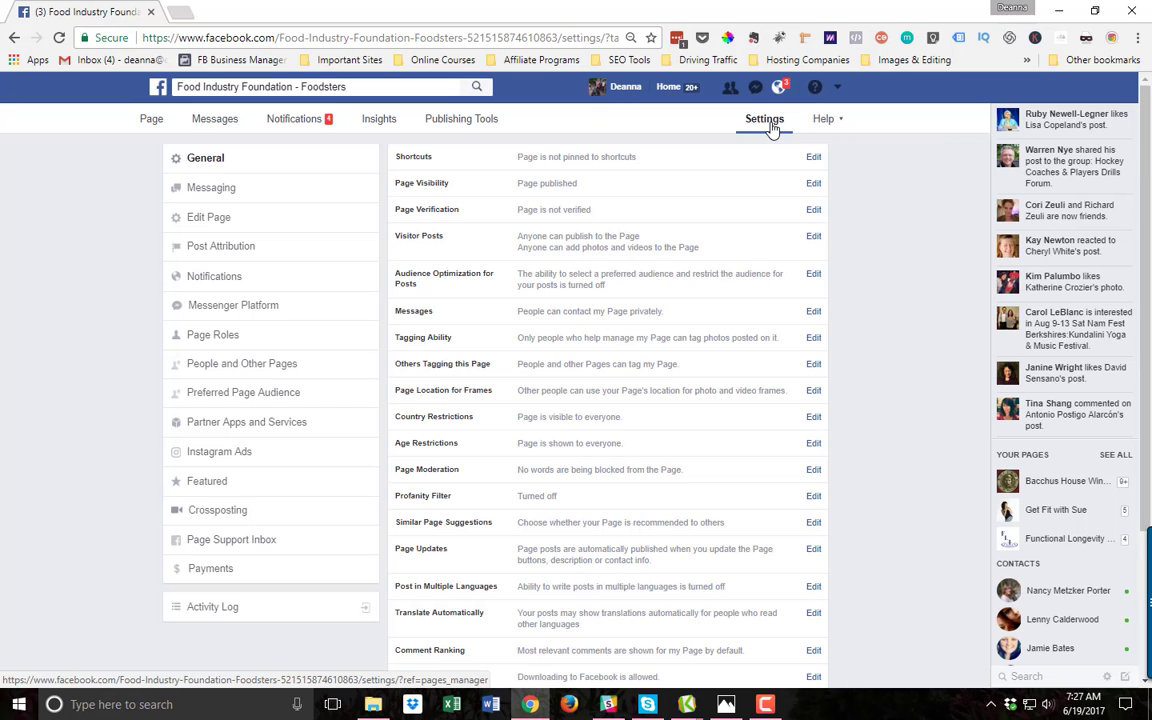
{"action": "left_click", "coordinate": [215, 221]}
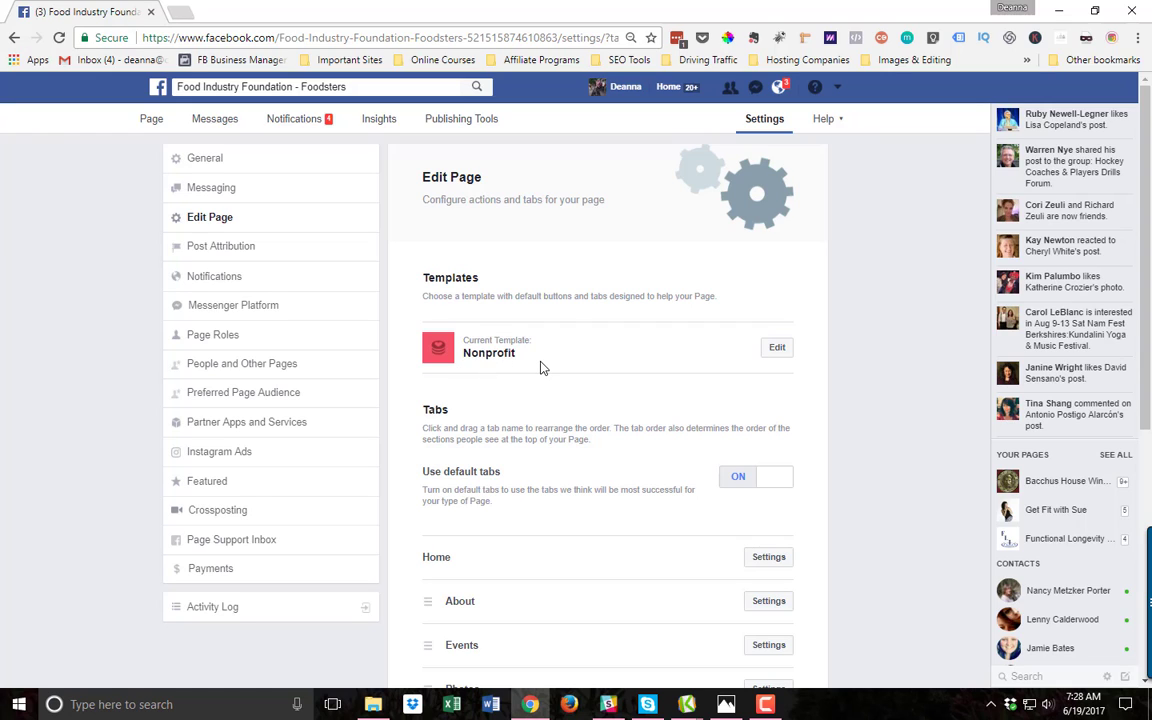
{"action": "left_click", "coordinate": [773, 350]}
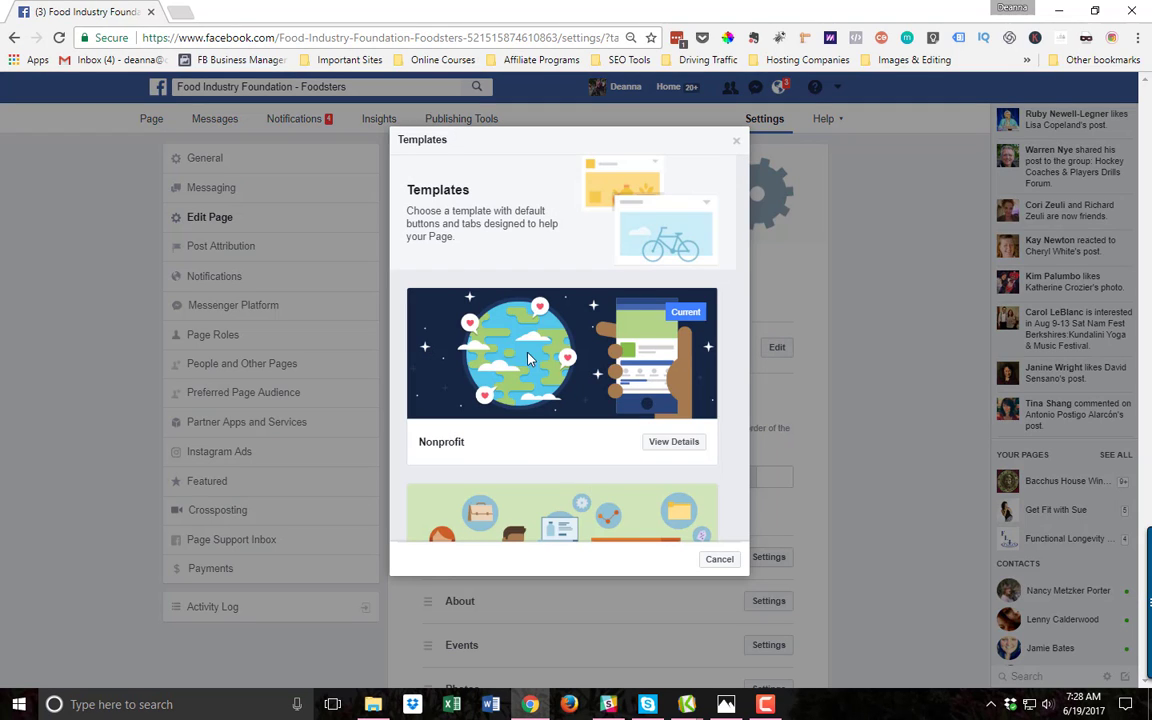
Browse the available Page templates from Nonprofit through Standard and return to the start of the list
{"action": "scroll", "coordinate": [620, 386], "scroll_direction": "down", "scroll_amount": 3}
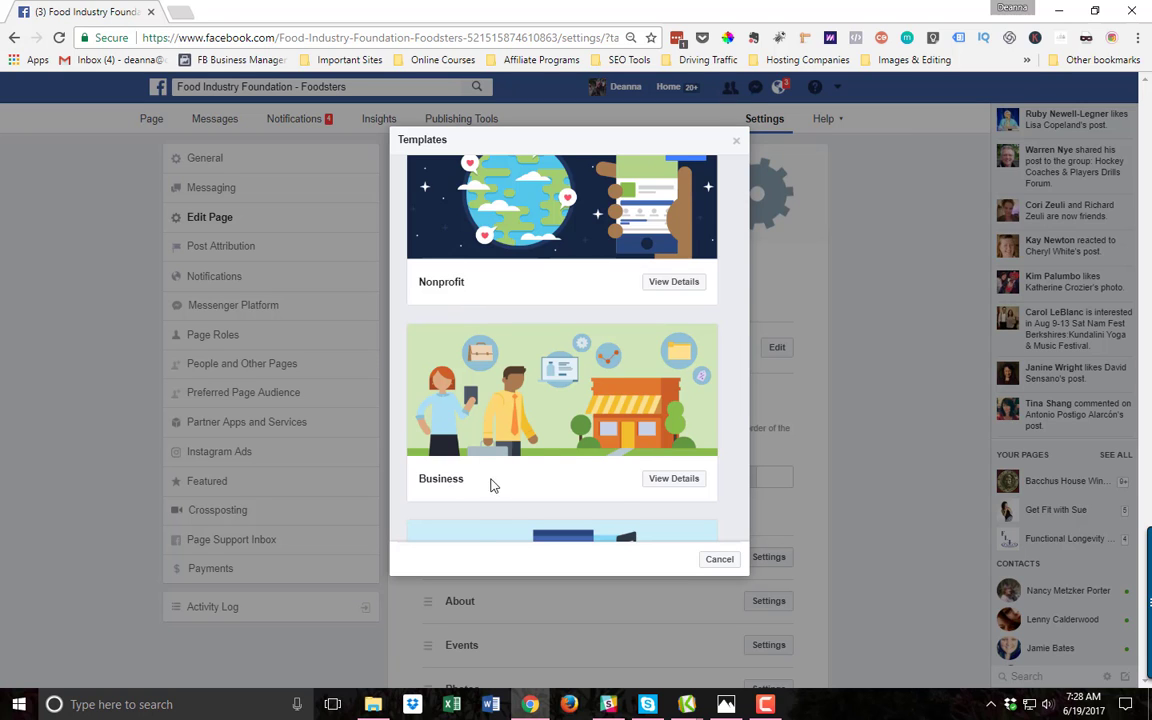
{"action": "scroll", "coordinate": [490, 485], "scroll_direction": "down", "scroll_amount": 2}
{"action": "scroll", "coordinate": [494, 508], "scroll_direction": "down", "scroll_amount": 2}
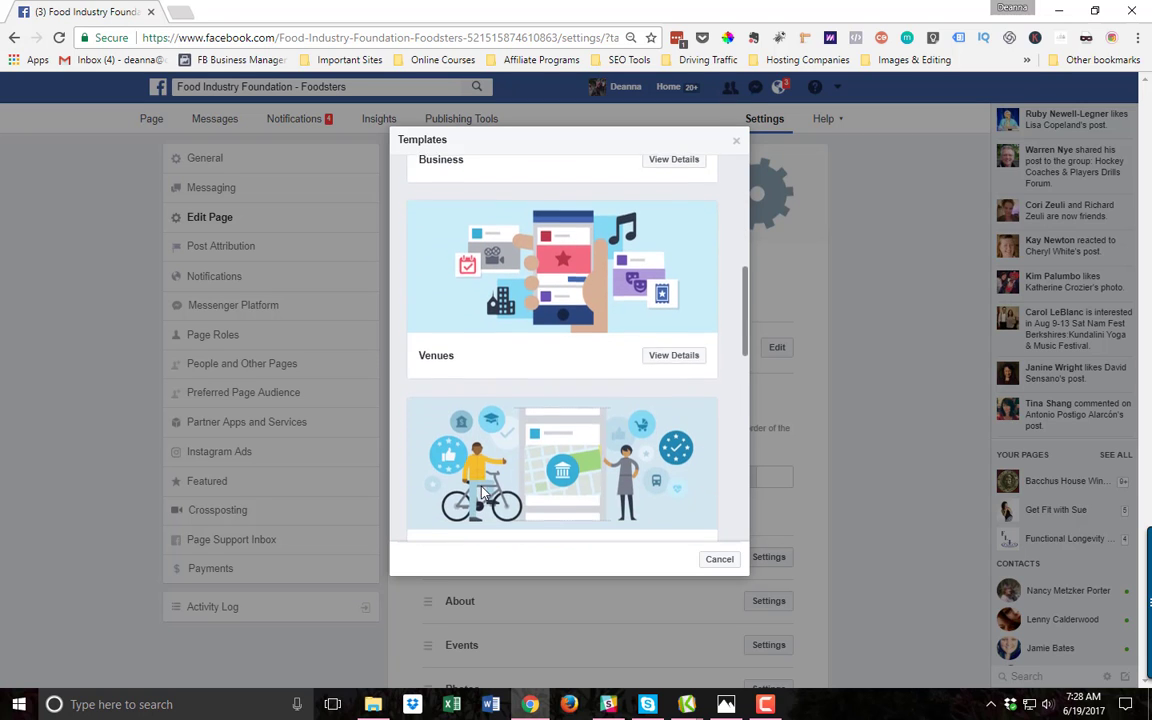
{"action": "scroll", "coordinate": [483, 485], "scroll_direction": "down", "scroll_amount": 2}
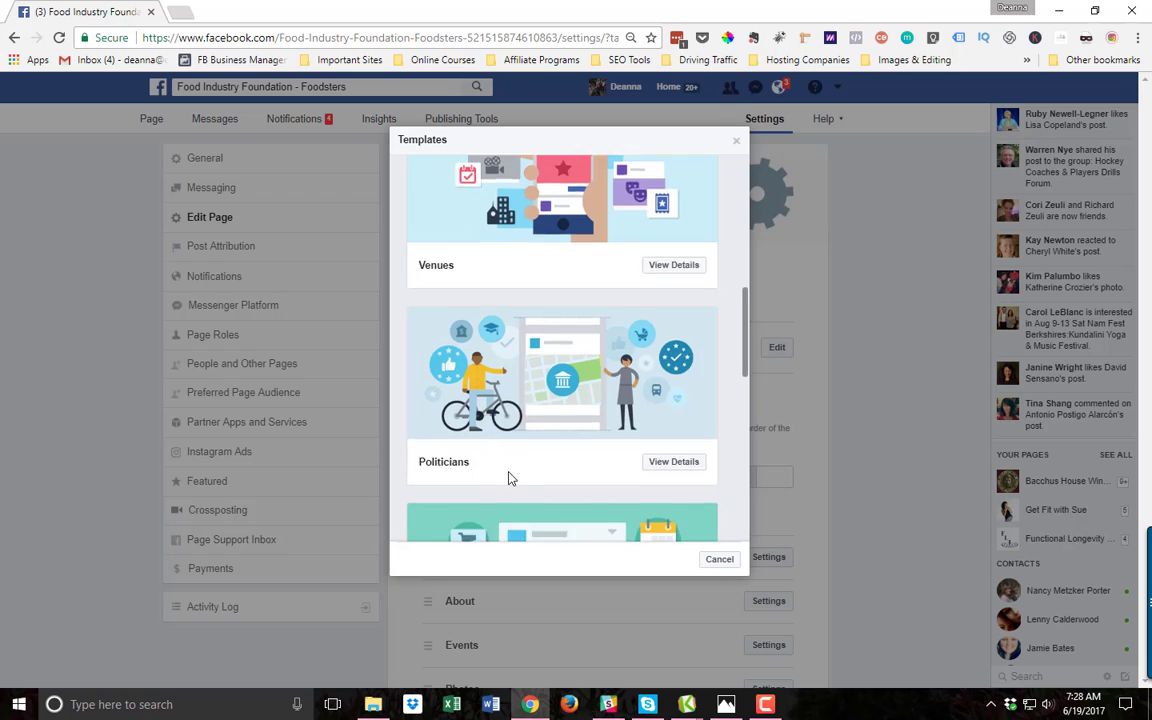
{"action": "scroll", "coordinate": [509, 478], "scroll_direction": "down", "scroll_amount": 3}
{"action": "scroll", "coordinate": [478, 440], "scroll_direction": "down", "scroll_amount": 2}
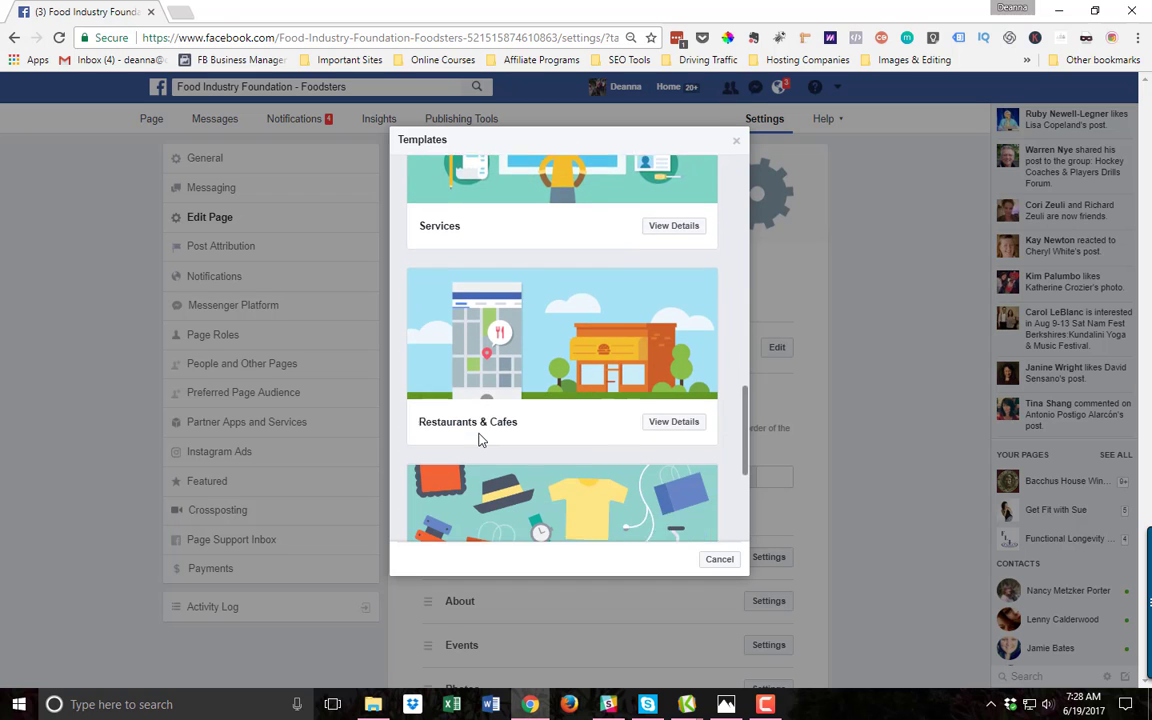
{"action": "scroll", "coordinate": [479, 440], "scroll_direction": "down", "scroll_amount": 1}
{"action": "scroll", "coordinate": [540, 390], "scroll_direction": "down", "scroll_amount": 3}
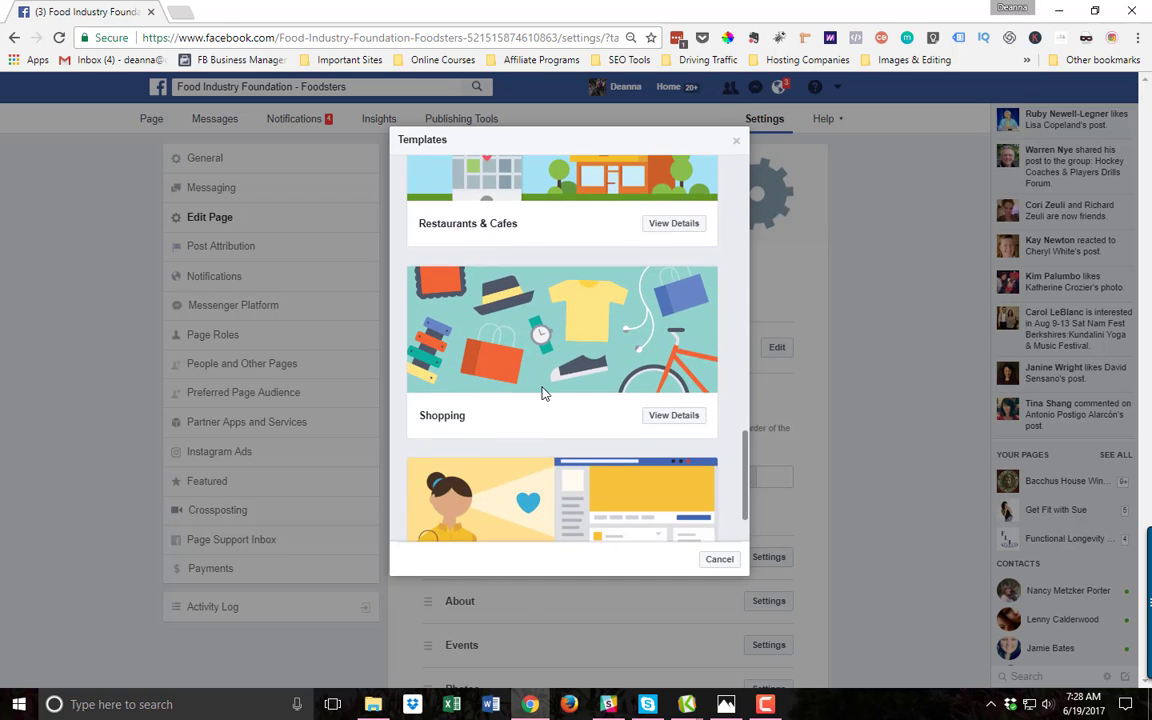
{"action": "scroll", "coordinate": [515, 420], "scroll_direction": "down", "scroll_amount": 2}
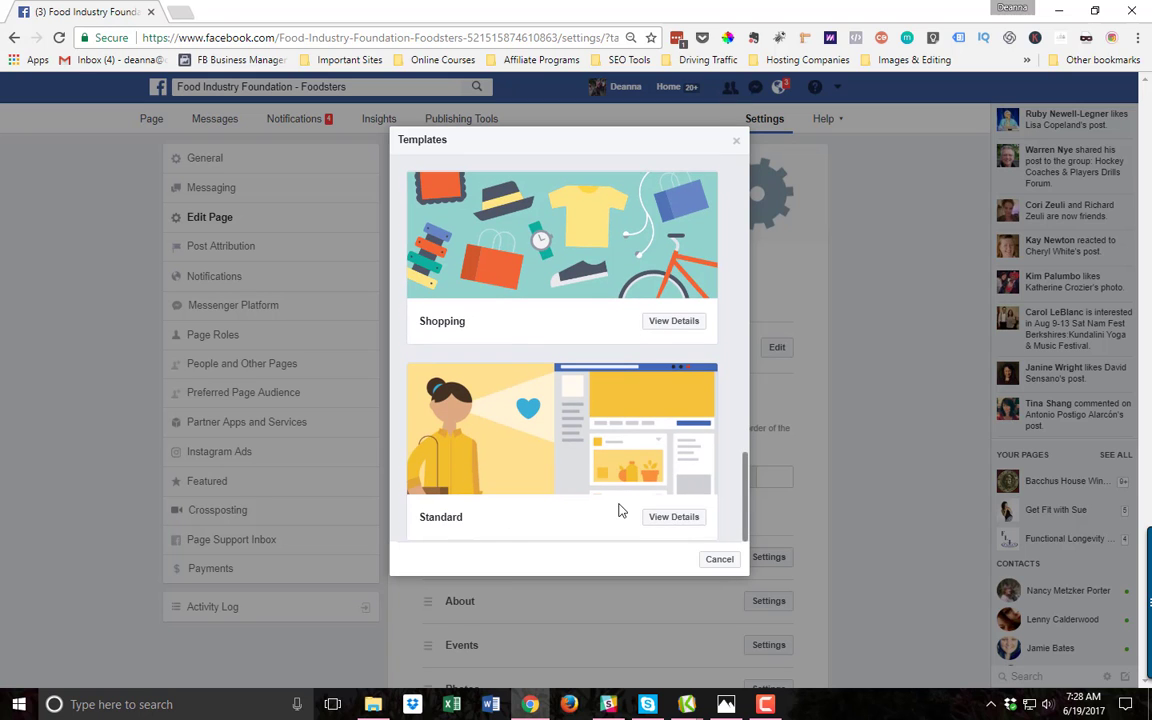
{"action": "scroll", "coordinate": [551, 492], "scroll_direction": "up", "scroll_amount": 6}
{"action": "scroll", "coordinate": [551, 492], "scroll_direction": "up", "scroll_amount": 10}
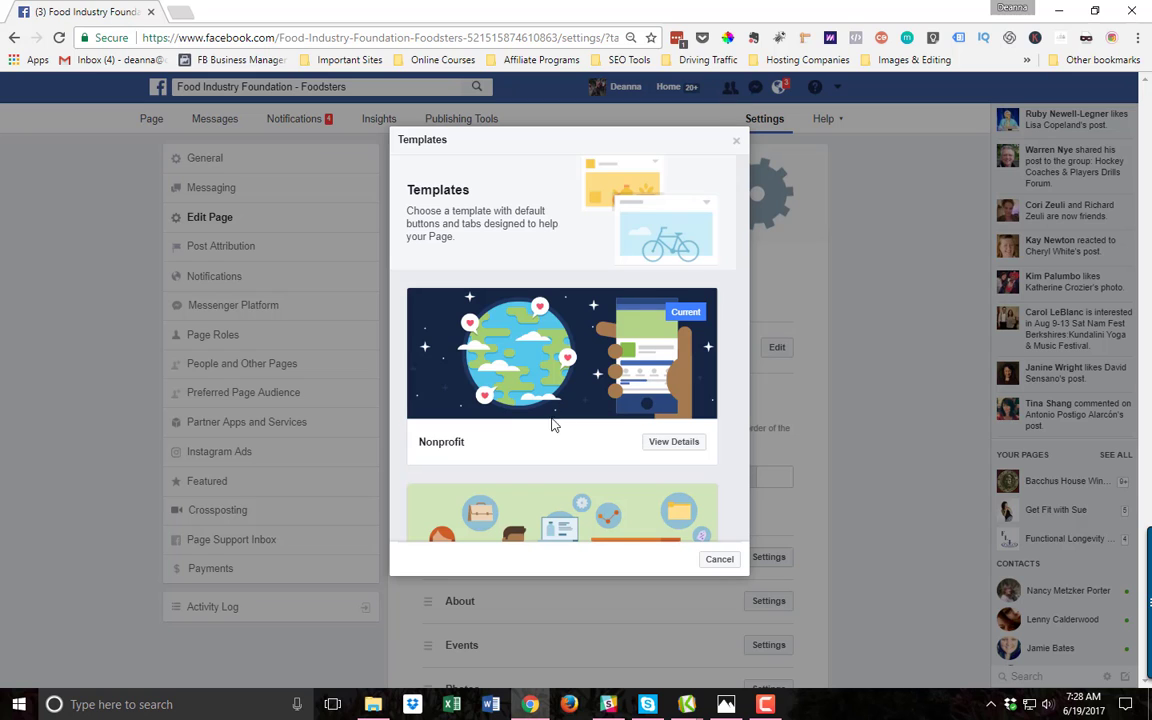
Review the Nonprofit template's details, including its toolbar buttons and tabs, and close the template chooser
{"action": "left_click", "coordinate": [662, 444]}
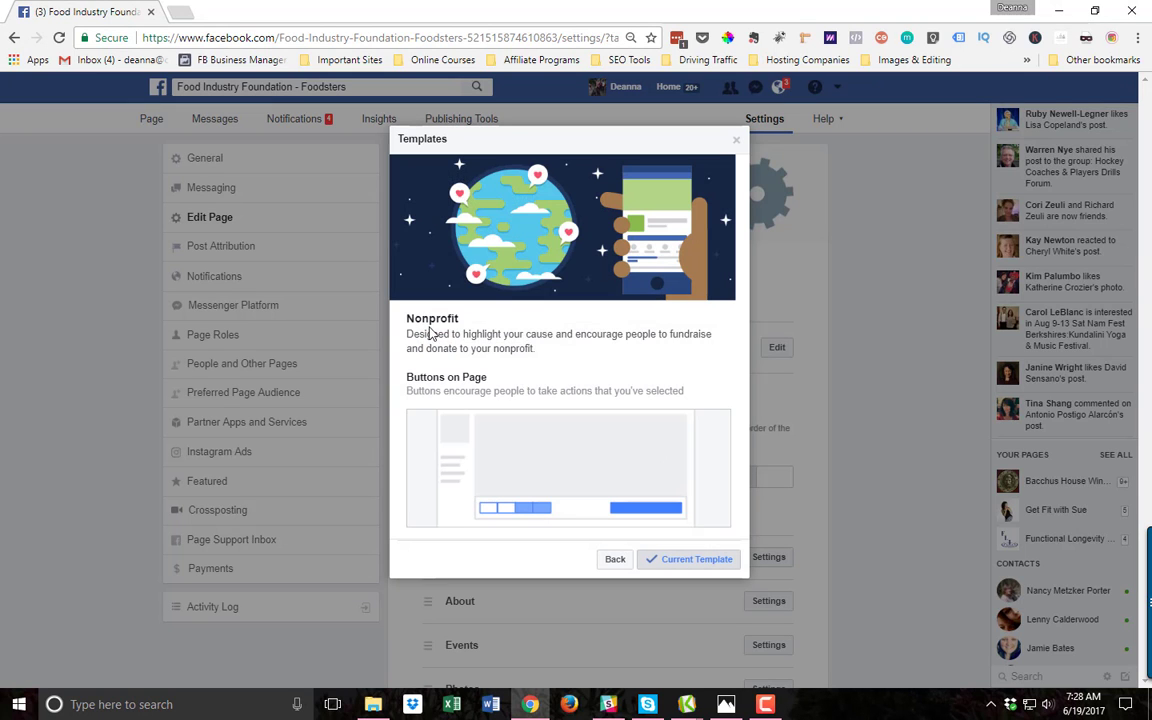
{"action": "scroll", "coordinate": [597, 450], "scroll_direction": "down", "scroll_amount": 1}
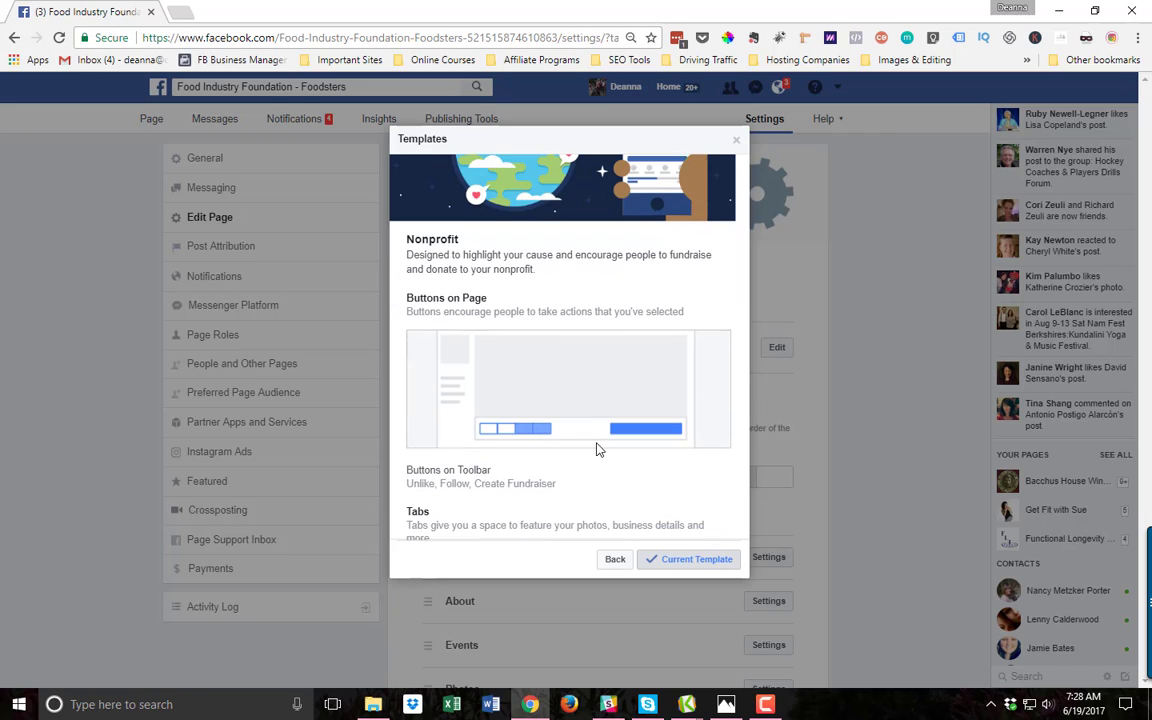
{"action": "scroll", "coordinate": [590, 455], "scroll_direction": "down", "scroll_amount": 1}
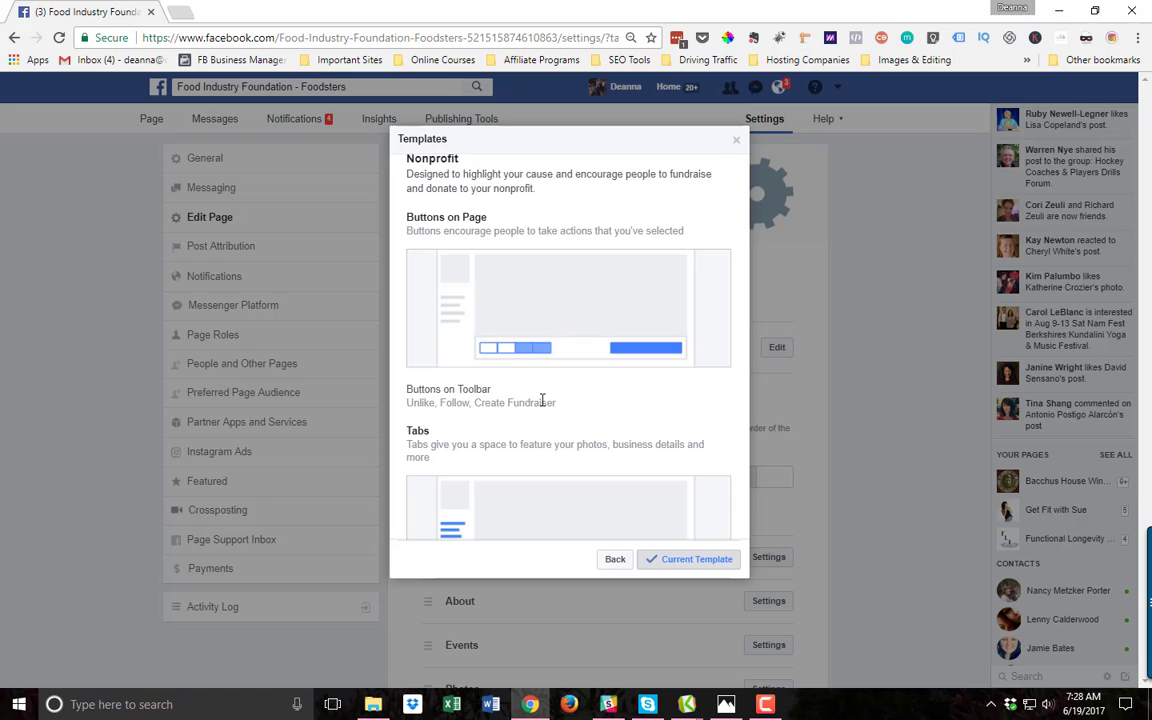
{"action": "scroll", "coordinate": [530, 408], "scroll_direction": "down", "scroll_amount": 1}
{"action": "scroll", "coordinate": [494, 380], "scroll_direction": "down", "scroll_amount": 3}
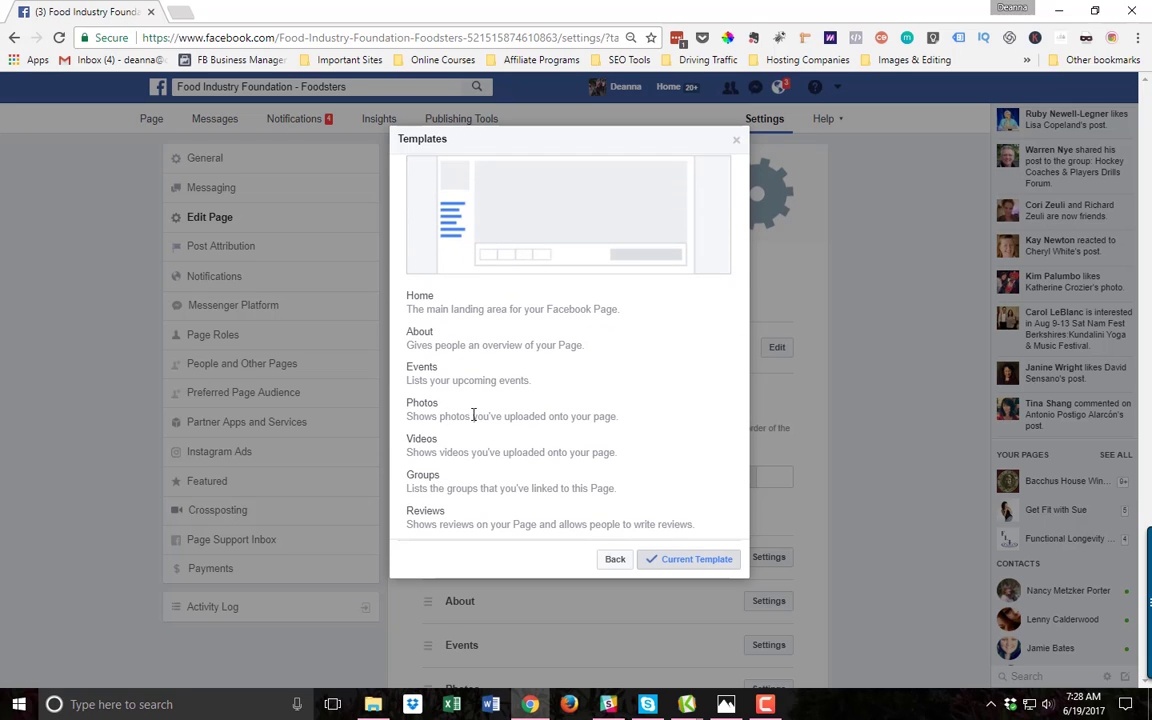
{"action": "scroll", "coordinate": [471, 440], "scroll_direction": "down", "scroll_amount": 1}
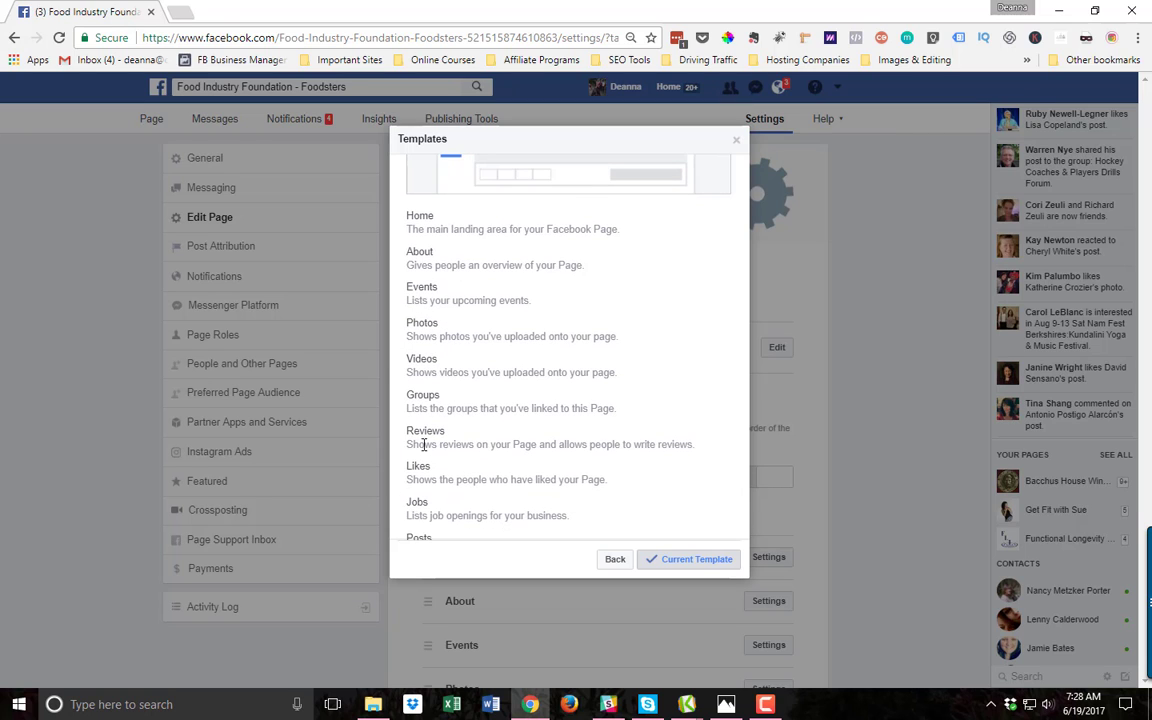
{"action": "scroll", "coordinate": [449, 414], "scroll_direction": "down", "scroll_amount": 1}
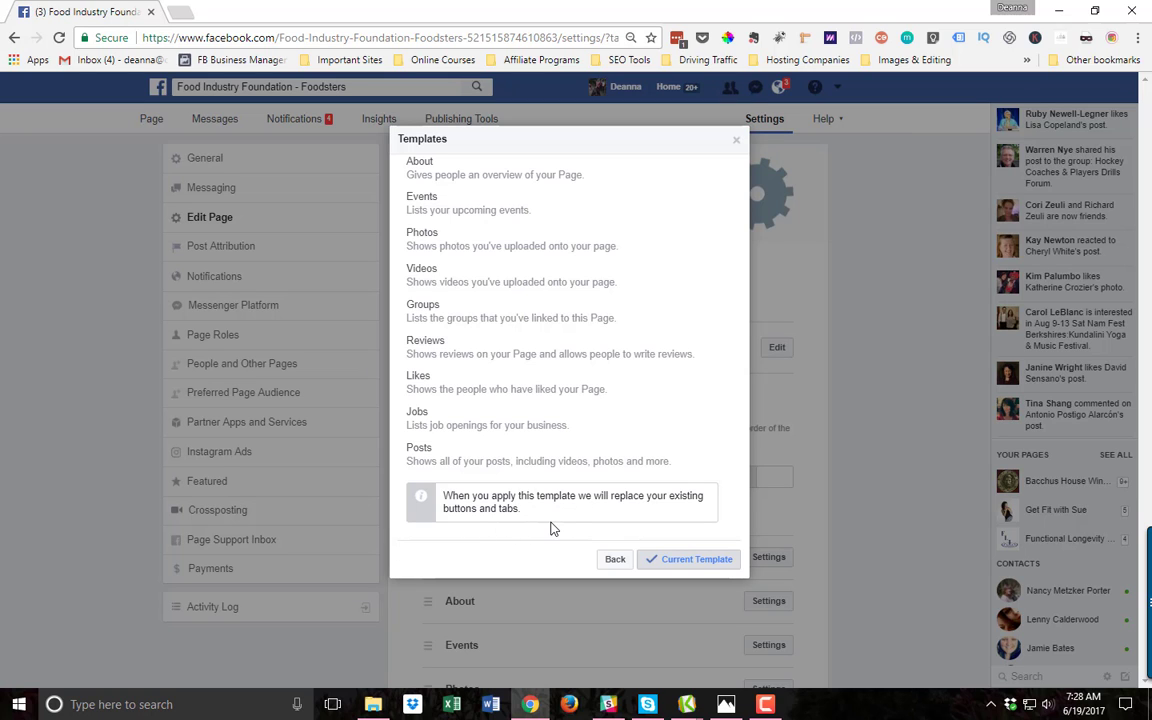
{"action": "left_click", "coordinate": [614, 559]}
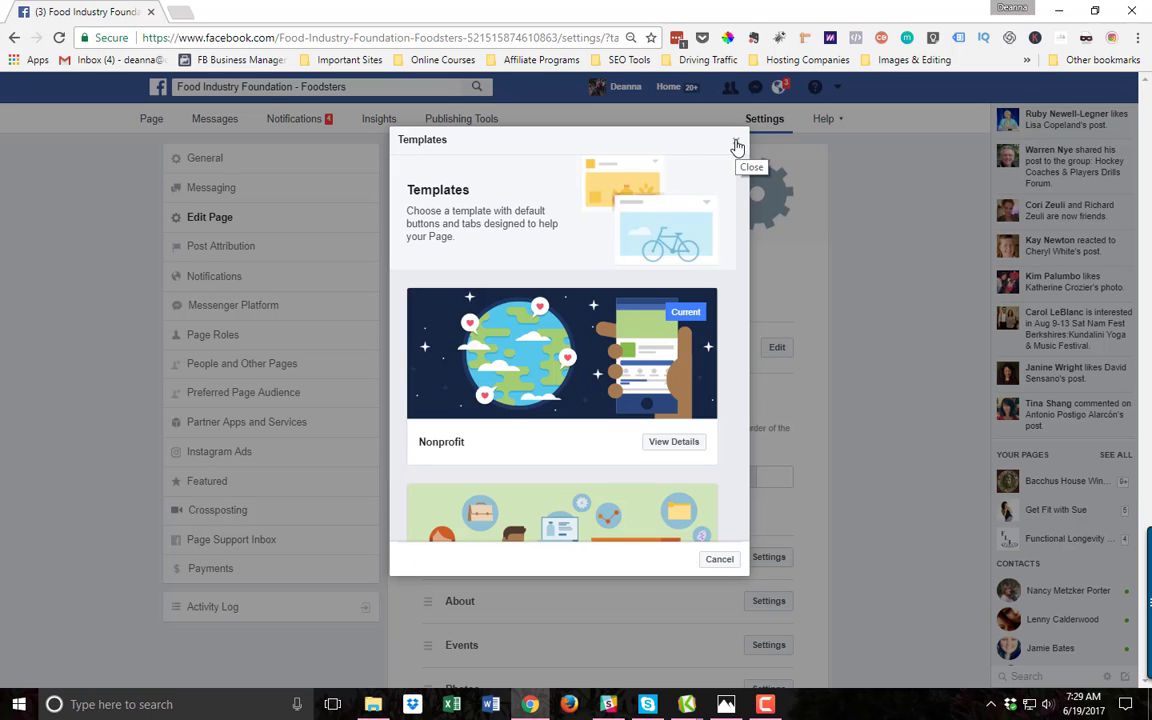
{"action": "left_click", "coordinate": [736, 146]}
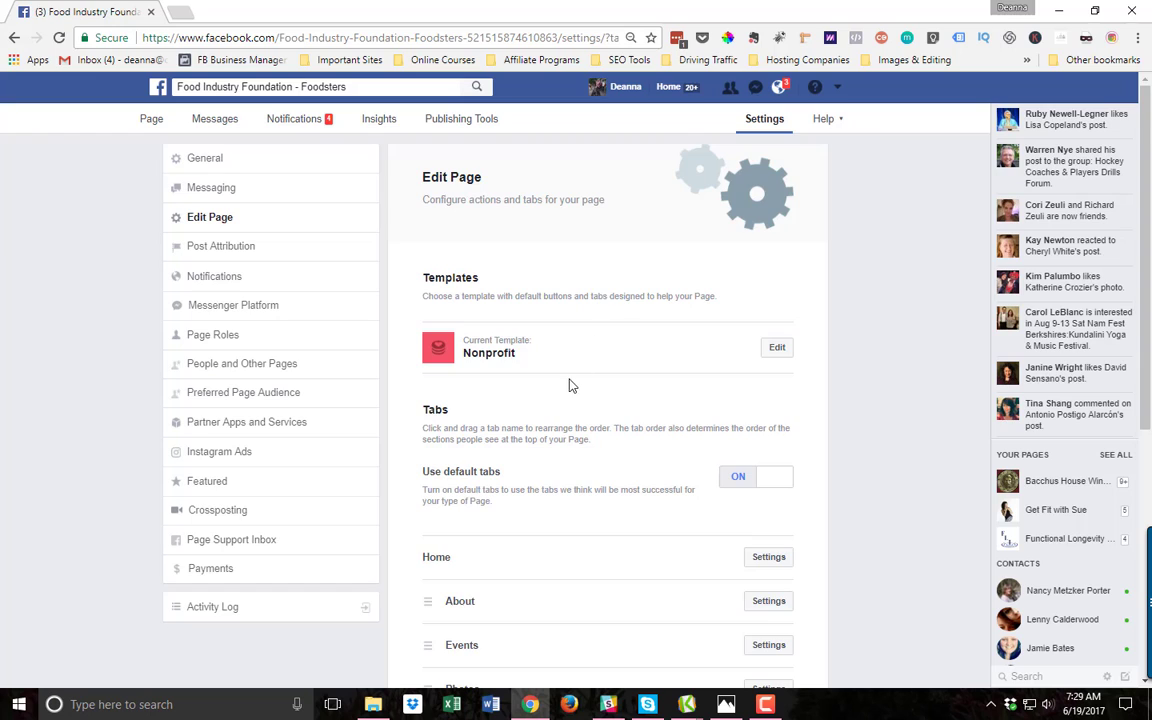
Open the About tab's settings in the Tabs list and copy its share URL
{"action": "scroll", "coordinate": [569, 386], "scroll_direction": "down", "scroll_amount": 2}
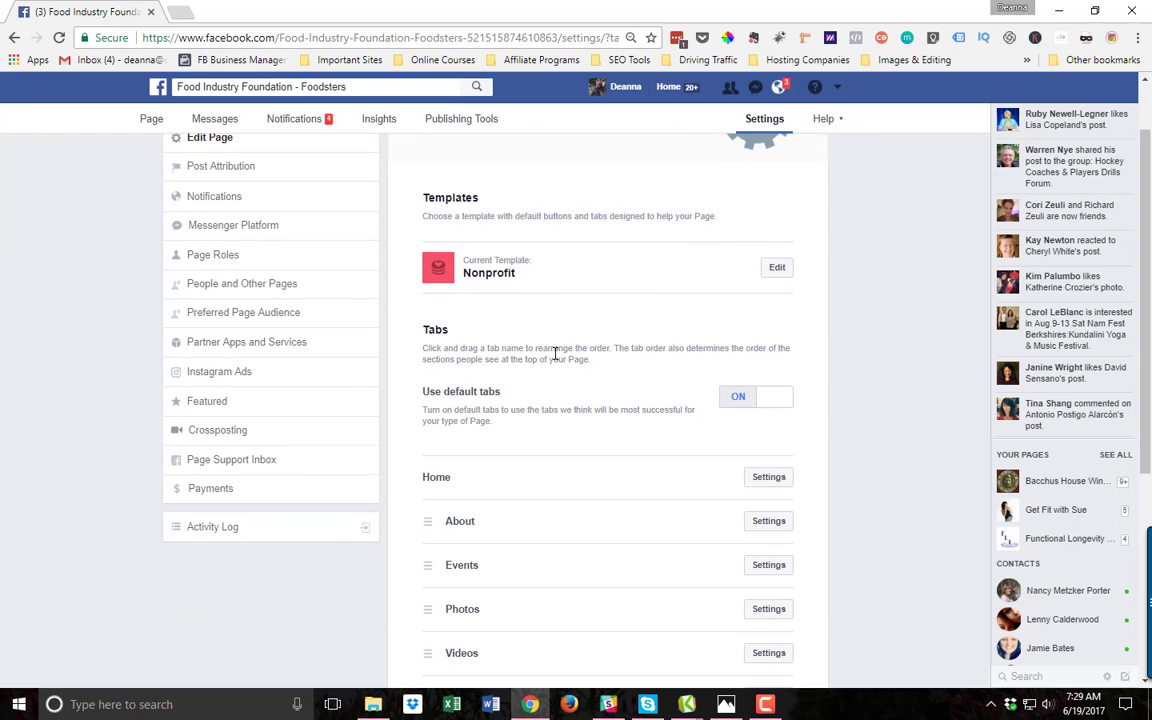
{"action": "scroll", "coordinate": [442, 517], "scroll_direction": "down", "scroll_amount": 1}
{"action": "scroll", "coordinate": [454, 468], "scroll_direction": "down", "scroll_amount": 1}
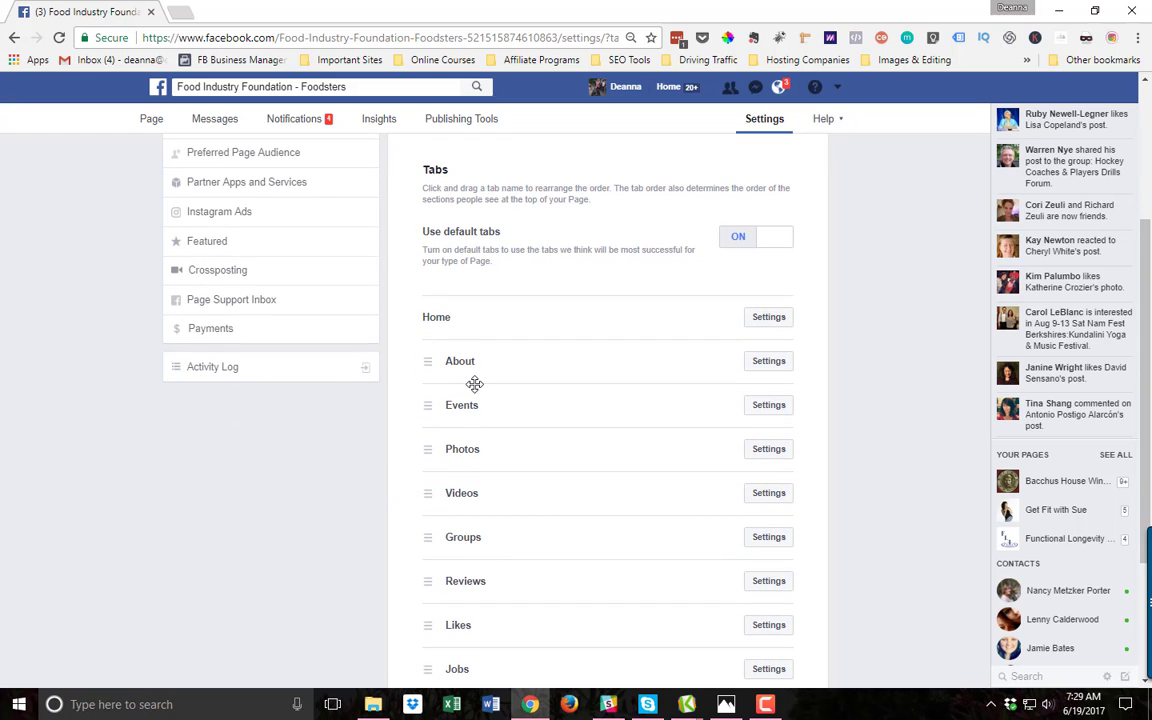
{"action": "scroll", "coordinate": [474, 384], "scroll_direction": "up", "scroll_amount": 1}
{"action": "scroll", "coordinate": [474, 384], "scroll_direction": "down", "scroll_amount": 1}
{"action": "left_click", "coordinate": [769, 362]}
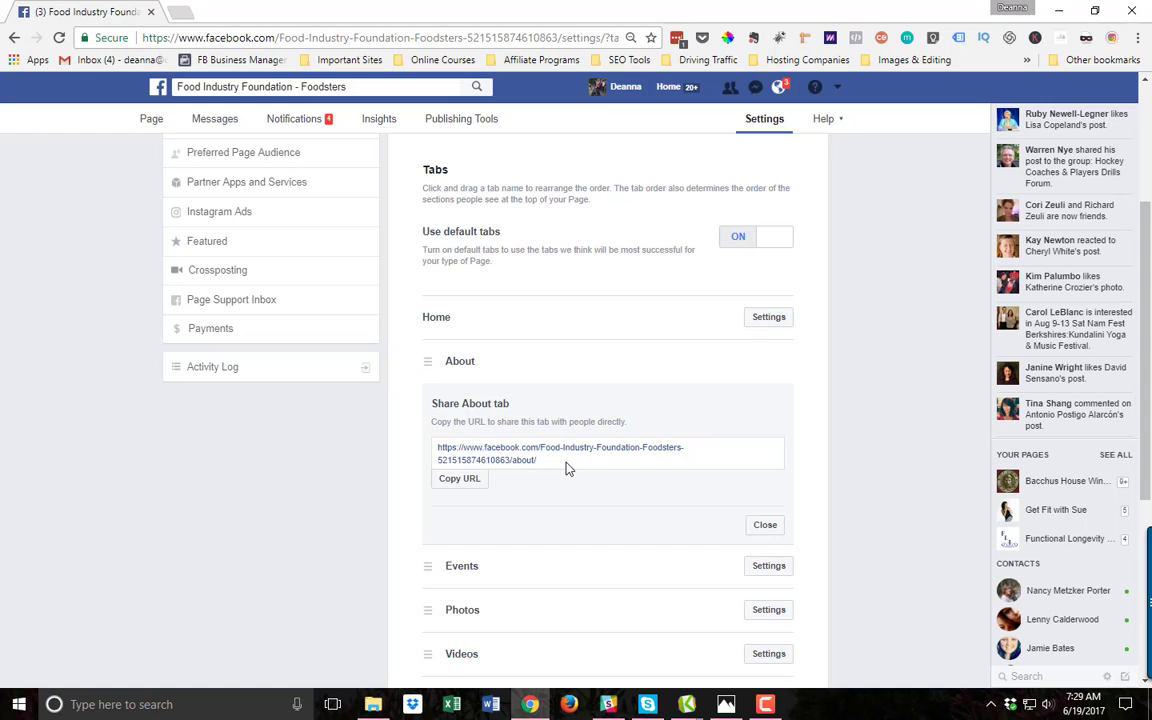
{"action": "left_click", "coordinate": [459, 479]}
Move the Posts tab up in the tab order, placing it between Videos and Groups
{"action": "scroll", "coordinate": [537, 532], "scroll_direction": "down", "scroll_amount": 4}
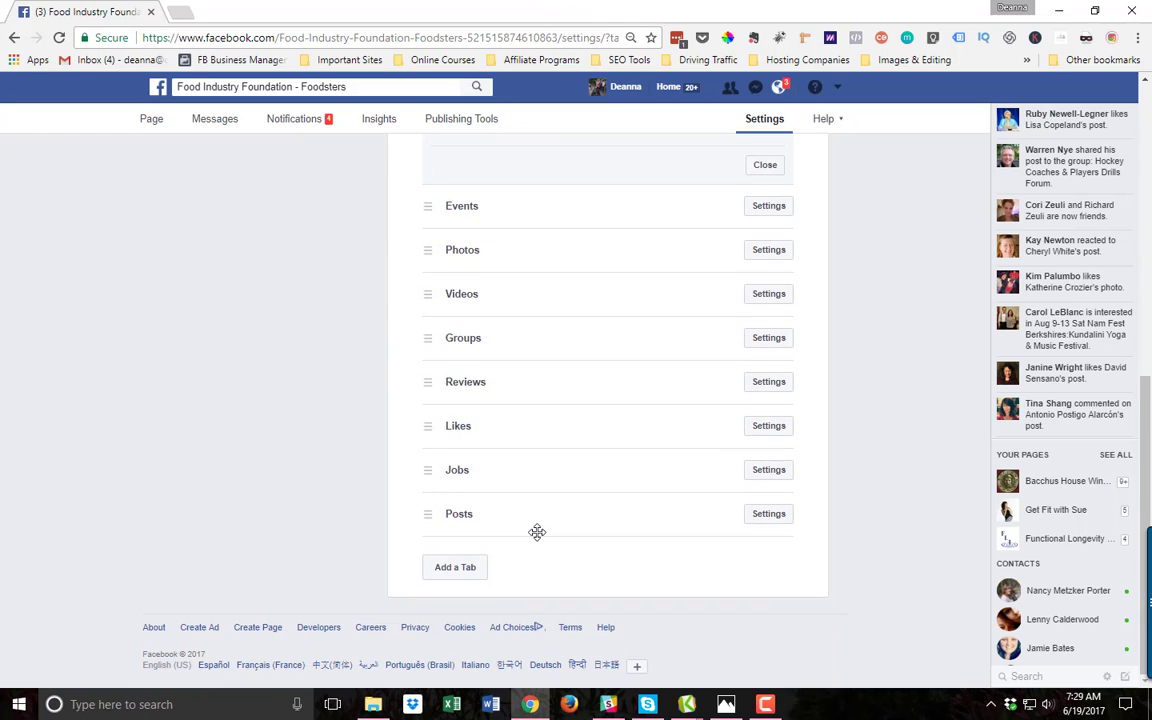
{"action": "left_click_drag", "start_coordinate": [424, 516], "coordinate": [413, 345]}
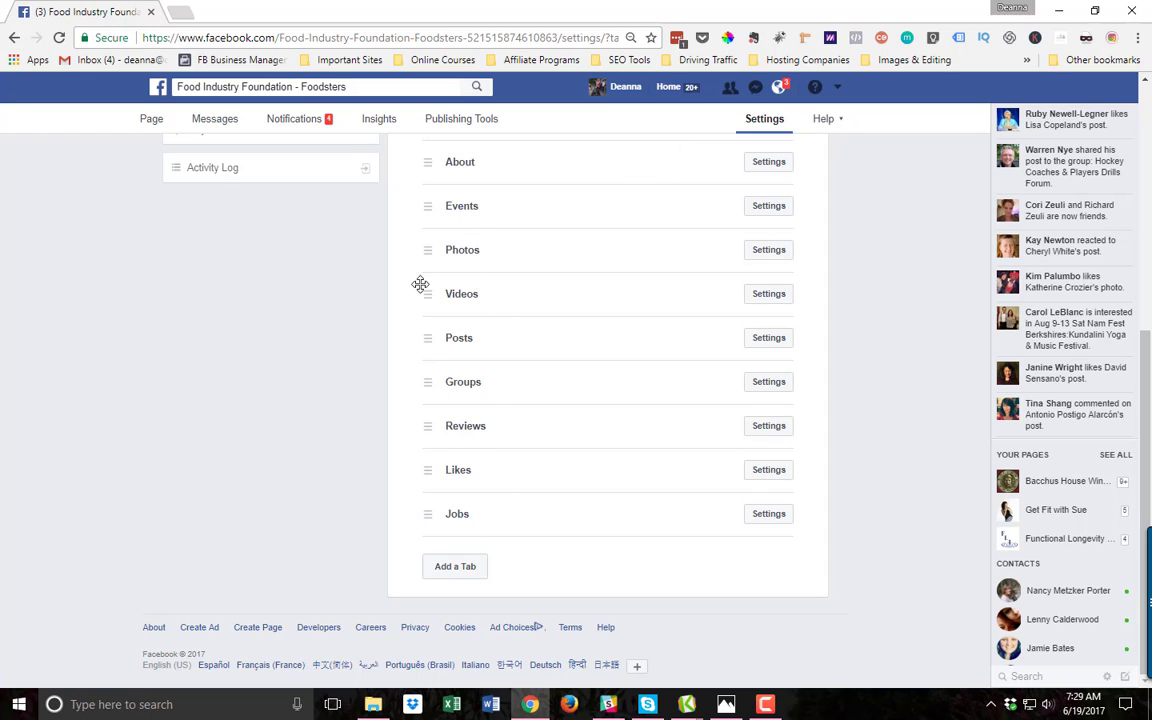
Check which additional tabs can be added to the Page and close the list without adding any
{"action": "left_click", "coordinate": [443, 575]}
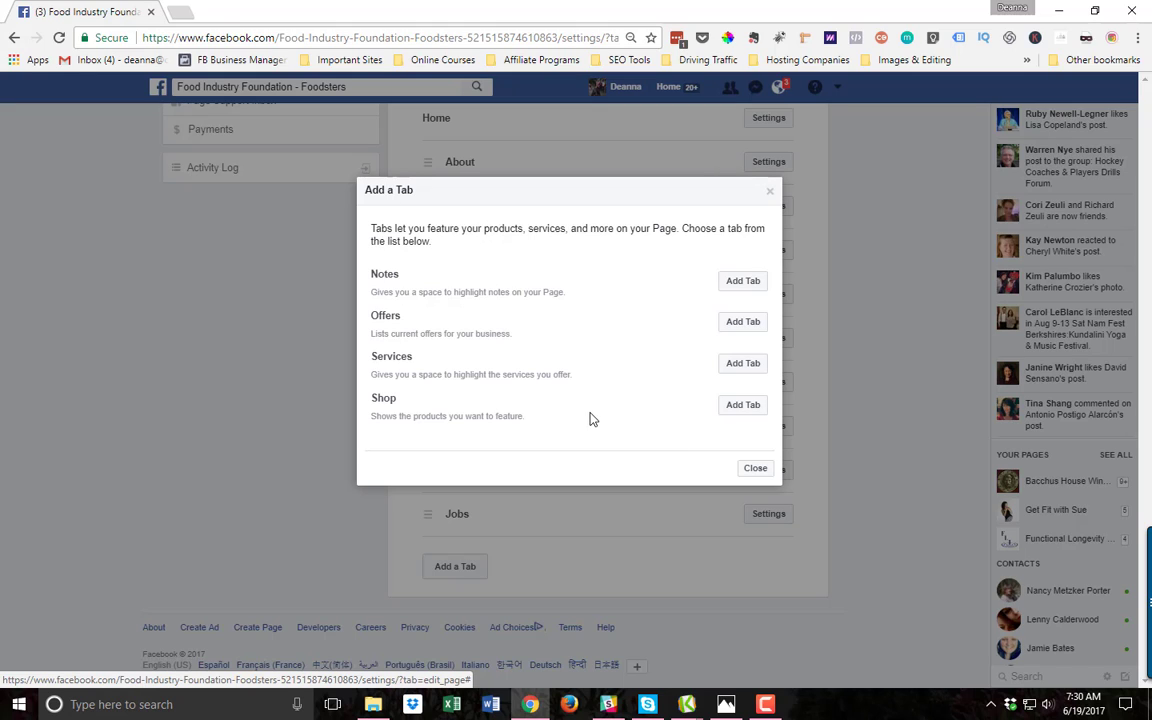
{"action": "left_click", "coordinate": [755, 469]}
{"action": "scroll", "coordinate": [515, 380], "scroll_direction": "up", "scroll_amount": 4}
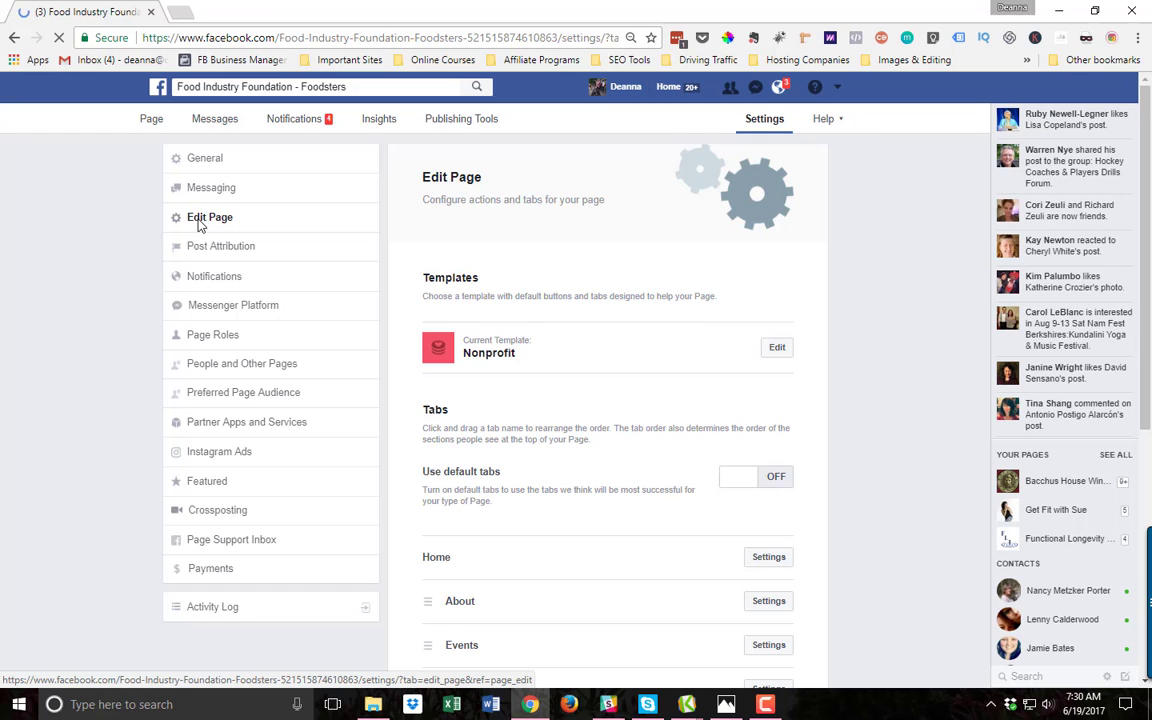
Reload the Edit Page settings, review the template and tab order, and return to the Page
{"action": "left_click", "coordinate": [200, 219]}
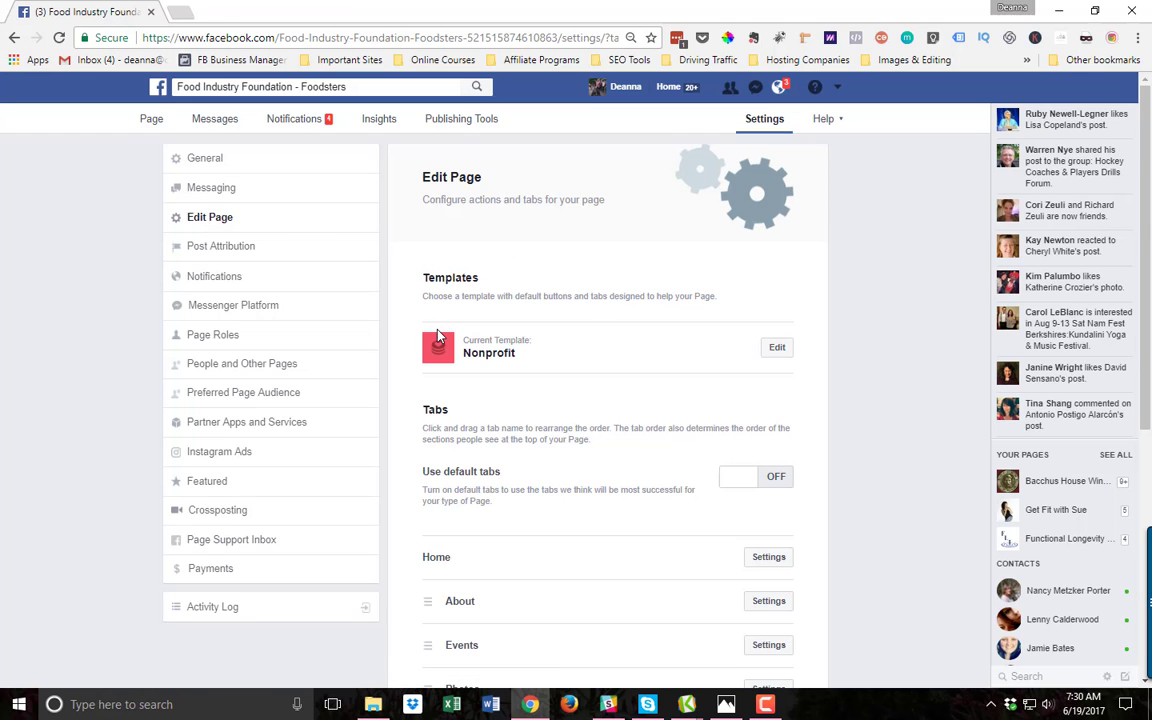
{"action": "scroll", "coordinate": [589, 337], "scroll_direction": "down", "scroll_amount": 4}
{"action": "scroll", "coordinate": [576, 345], "scroll_direction": "up", "scroll_amount": 4}
{"action": "scroll", "coordinate": [576, 352], "scroll_direction": "up", "scroll_amount": 1}
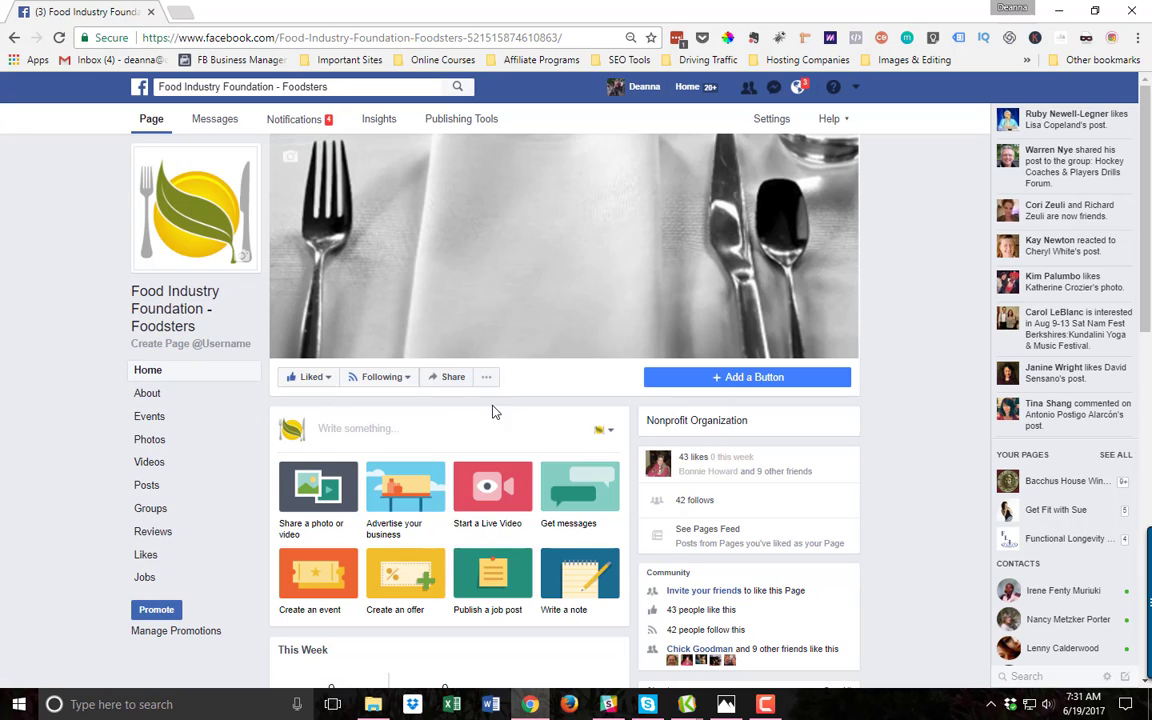
Start adding a call-to-action button to the Page and choose the Donate type under Make a Purchase or Donation
{"action": "left_click", "coordinate": [487, 378]}
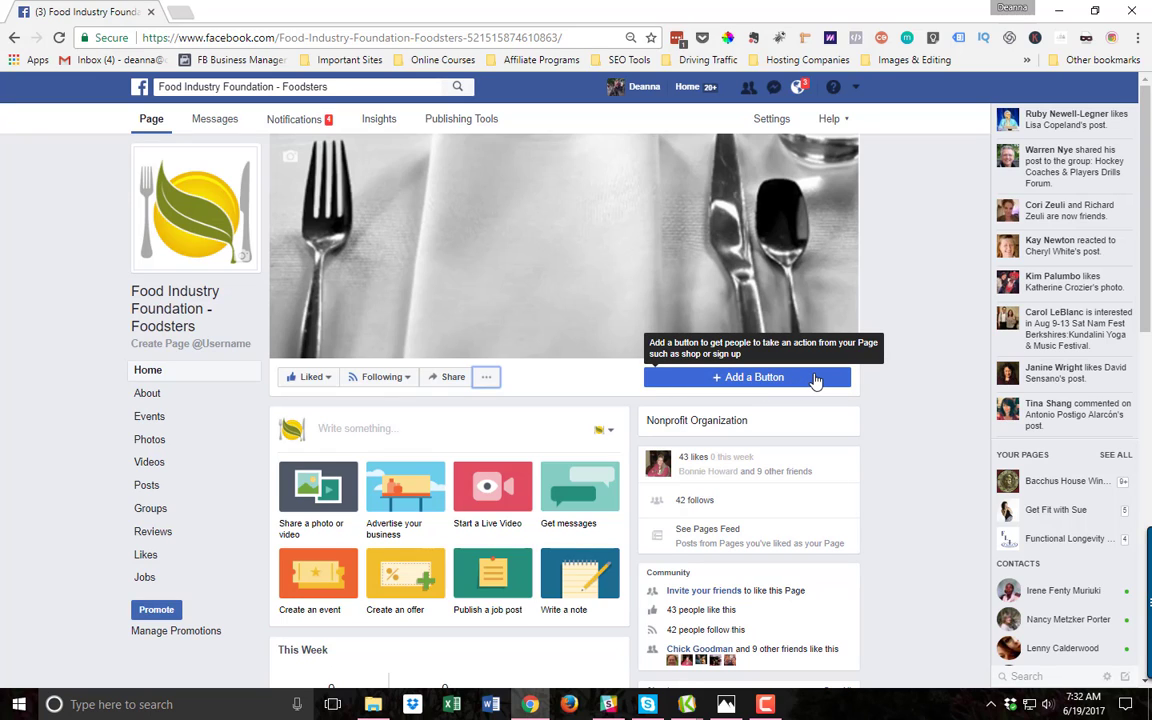
{"action": "left_click", "coordinate": [746, 380]}
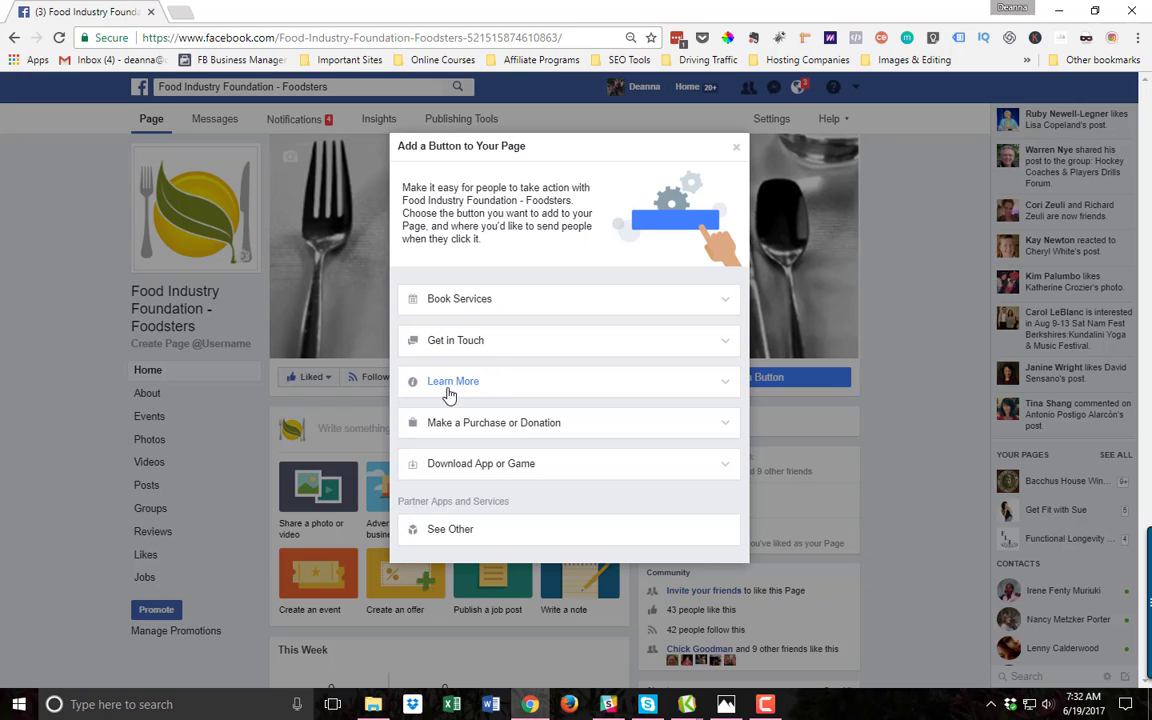
{"action": "left_click", "coordinate": [722, 429]}
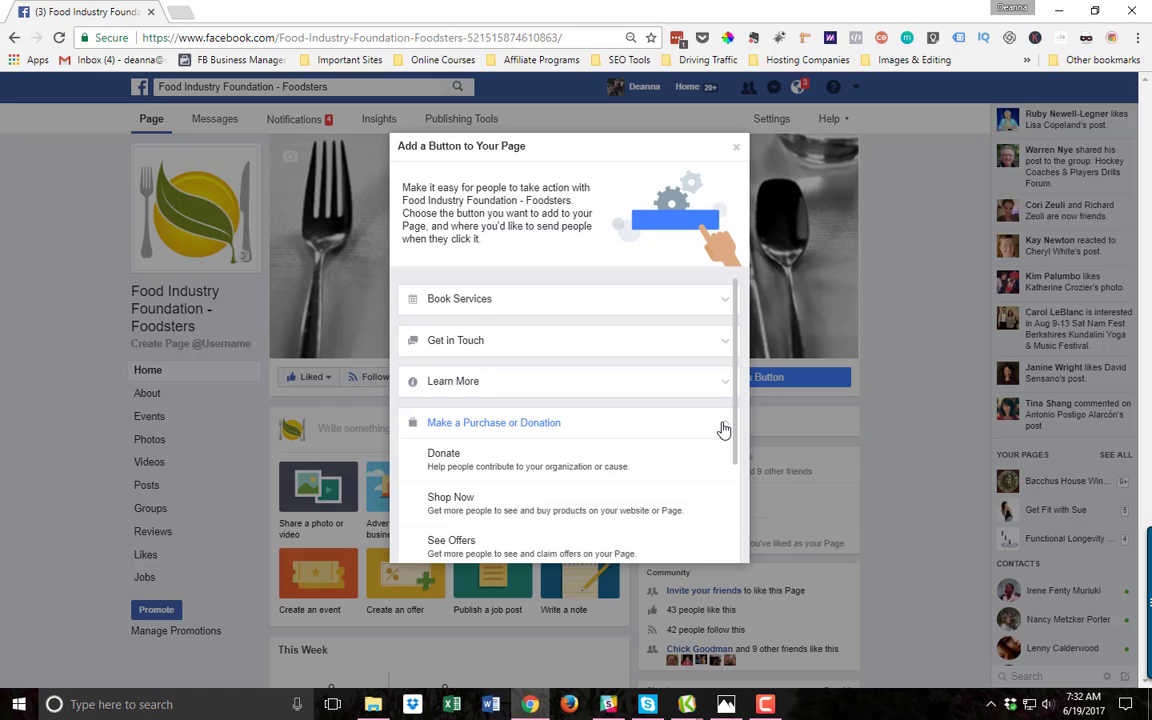
{"action": "scroll", "coordinate": [720, 432], "scroll_direction": "down", "scroll_amount": 3}
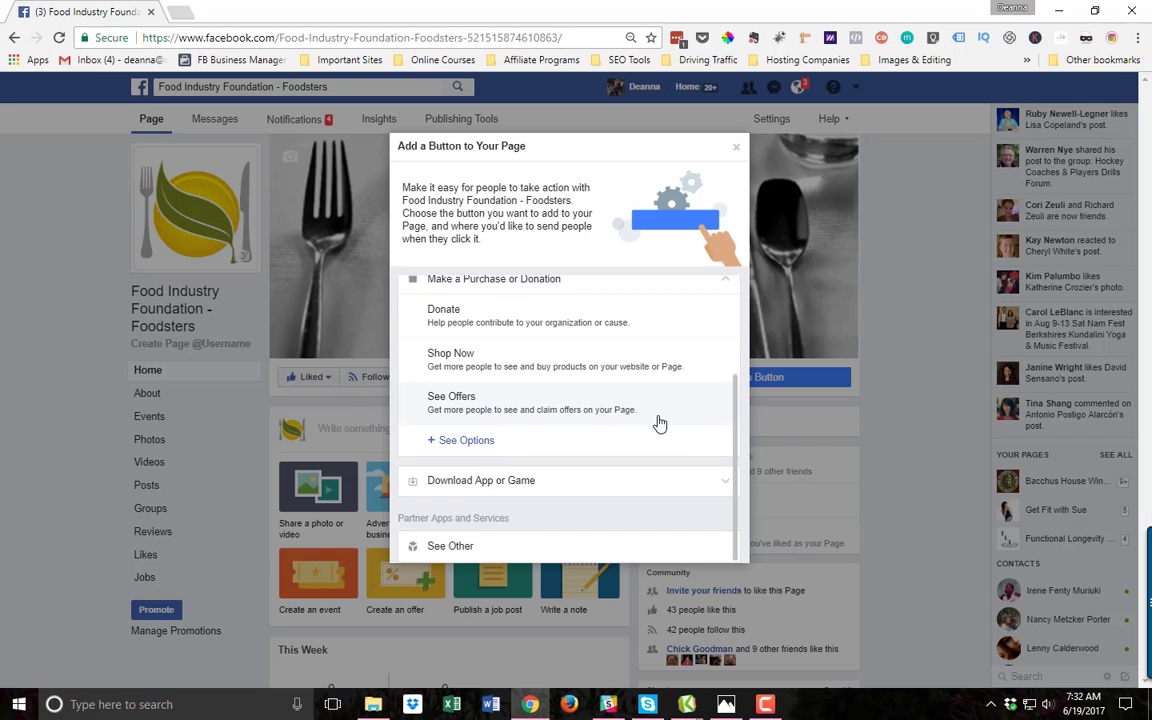
{"action": "left_click", "coordinate": [490, 318]}
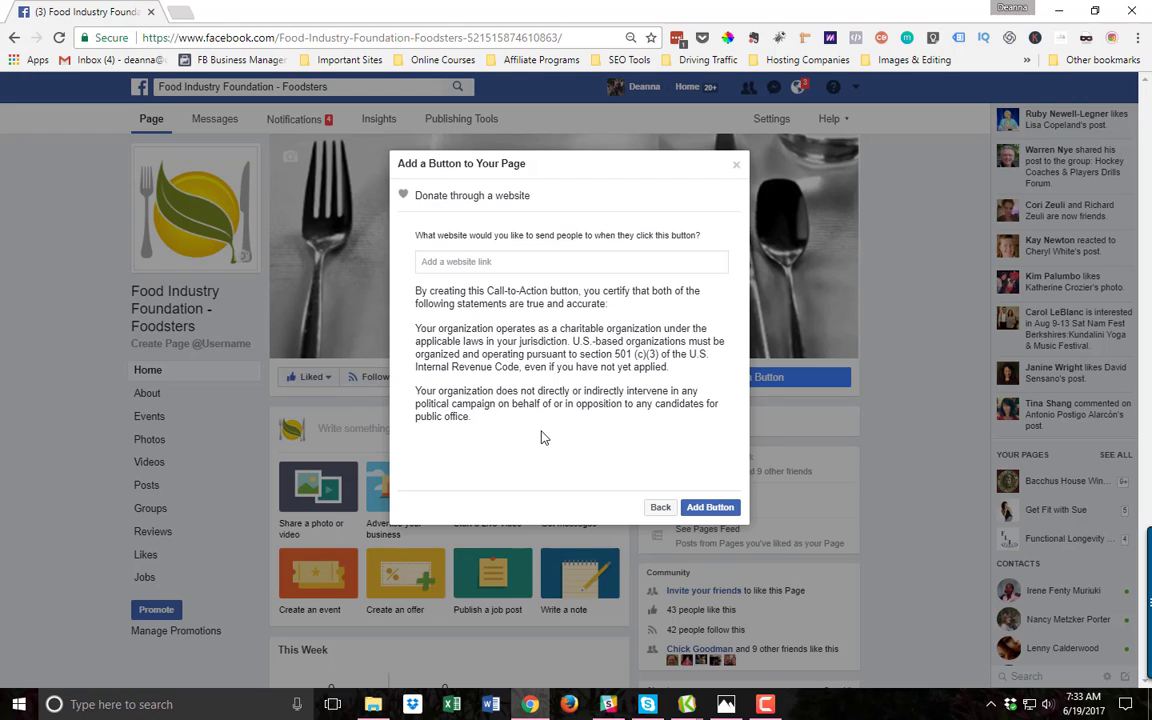
{"action": "left_click_drag", "start_coordinate": [615, 354], "coordinate": [655, 353]}
{"action": "left_click", "coordinate": [765, 706]}
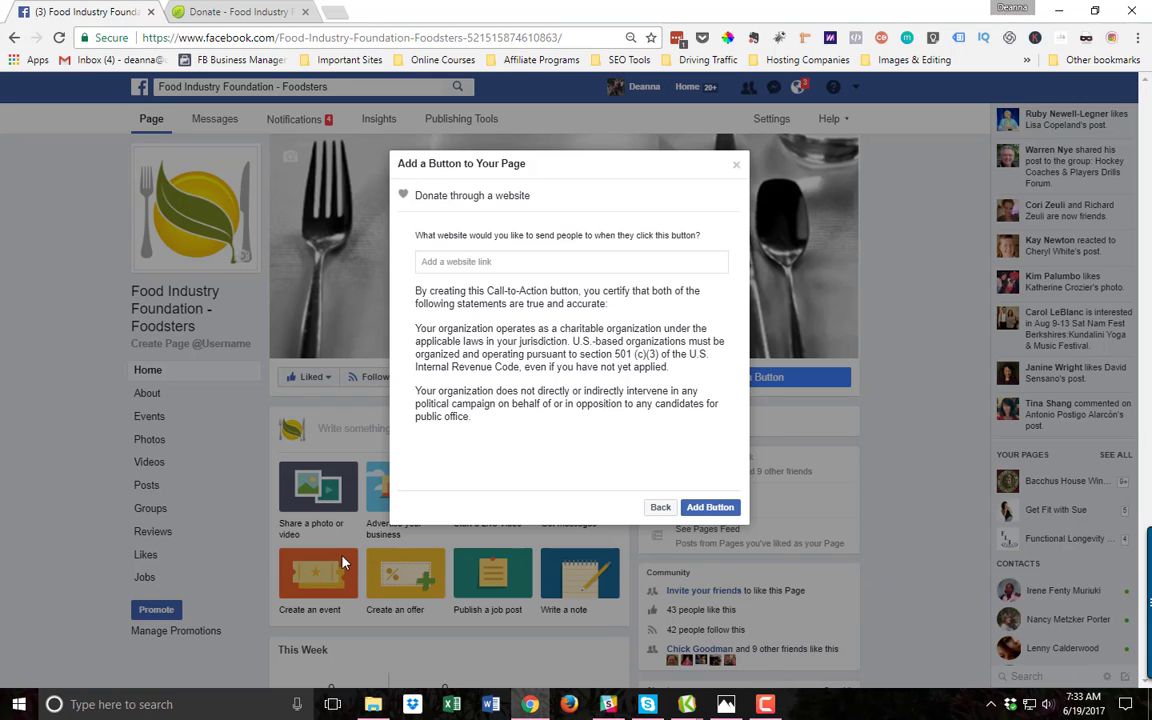
{"action": "right_click", "coordinate": [424, 263]}
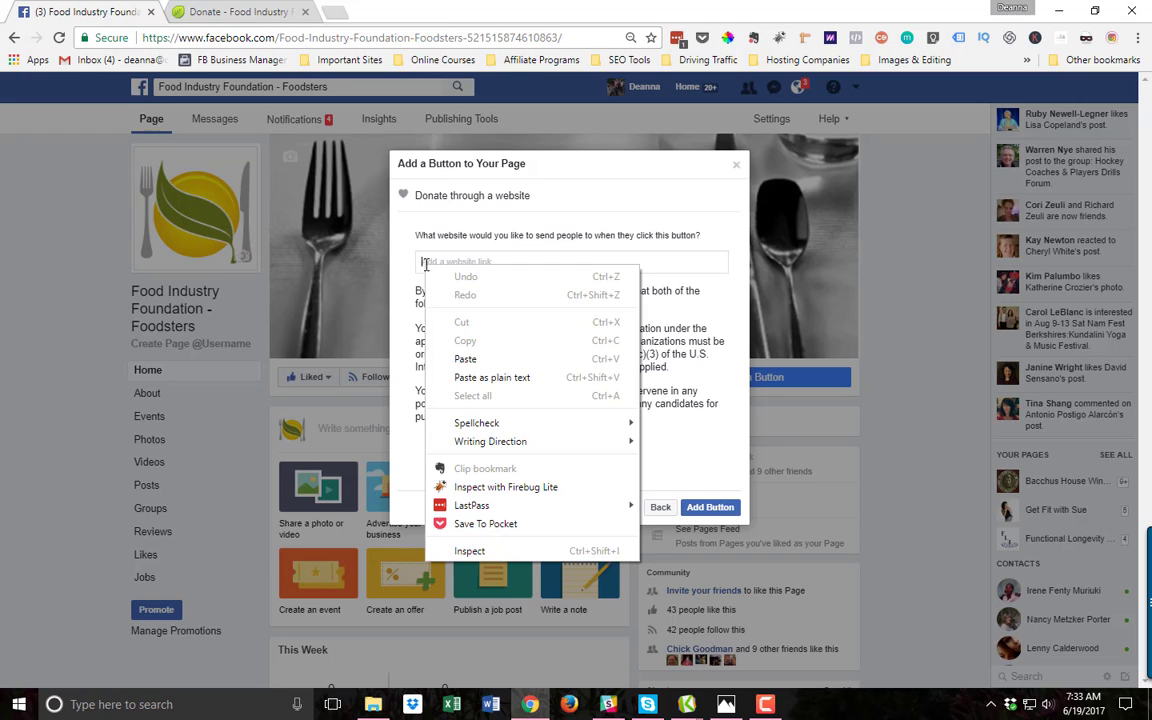
{"action": "left_click", "coordinate": [465, 360]}
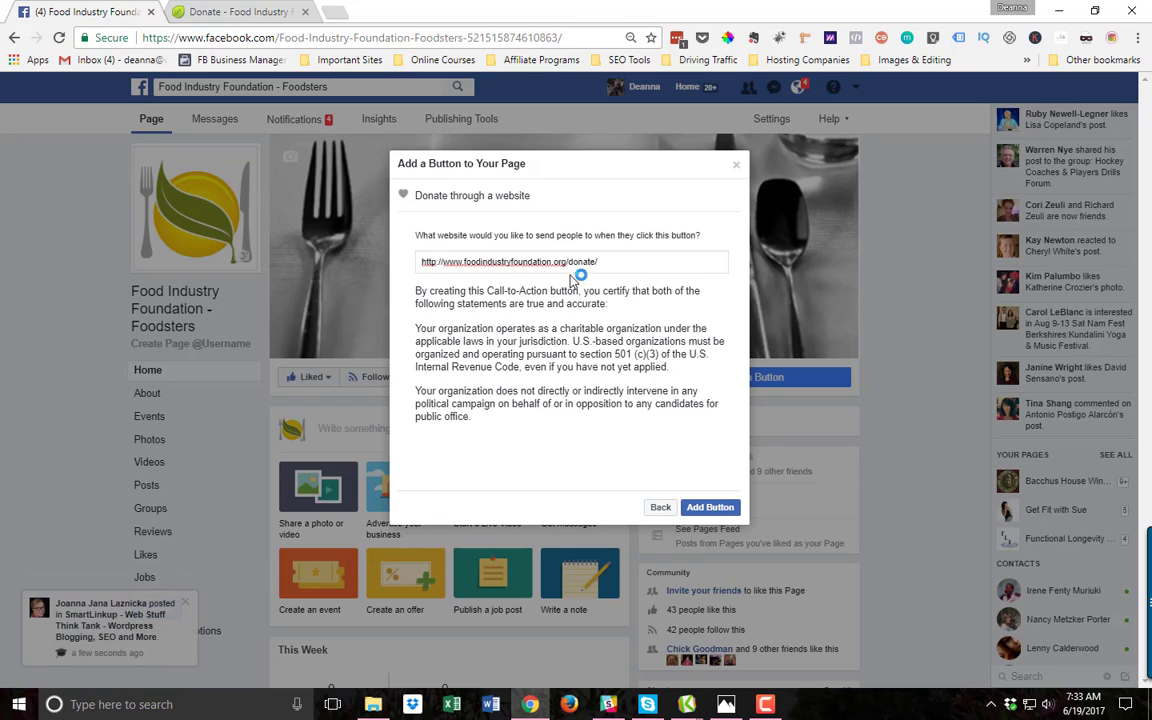
{"action": "left_click", "coordinate": [701, 509]}
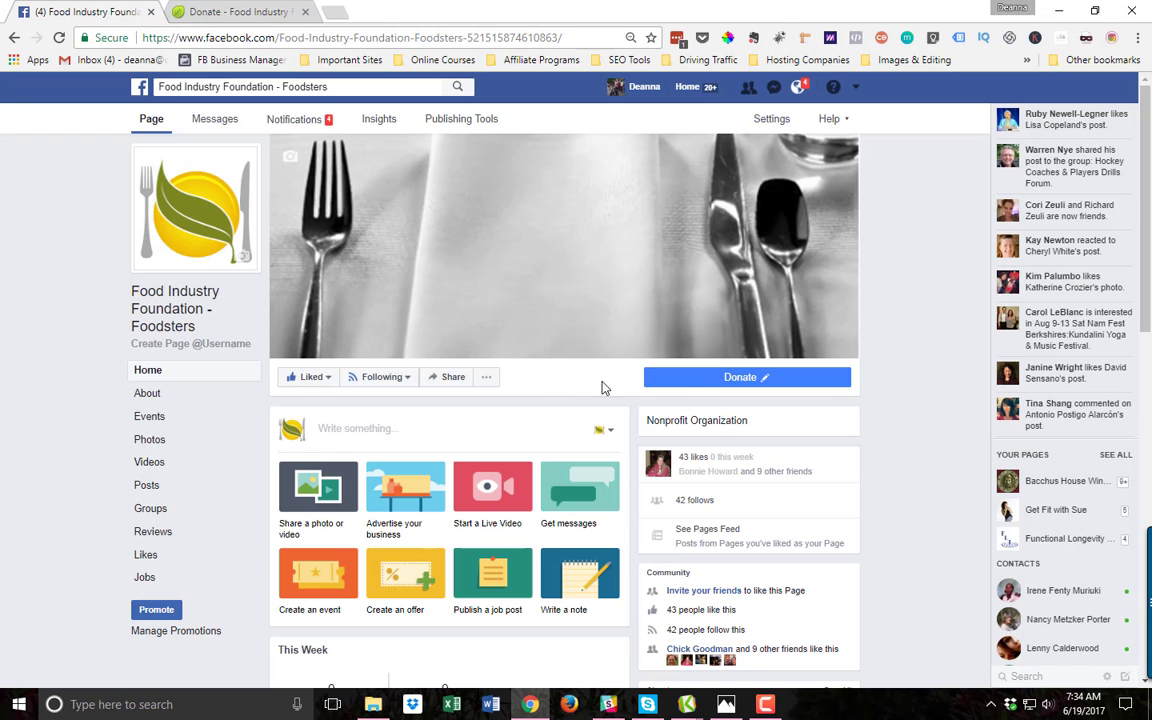
Test the Donate button by continuing through to the foundation's donation form, and return to the Facebook Page
{"action": "mouse_move", "coordinate": [716, 386]}
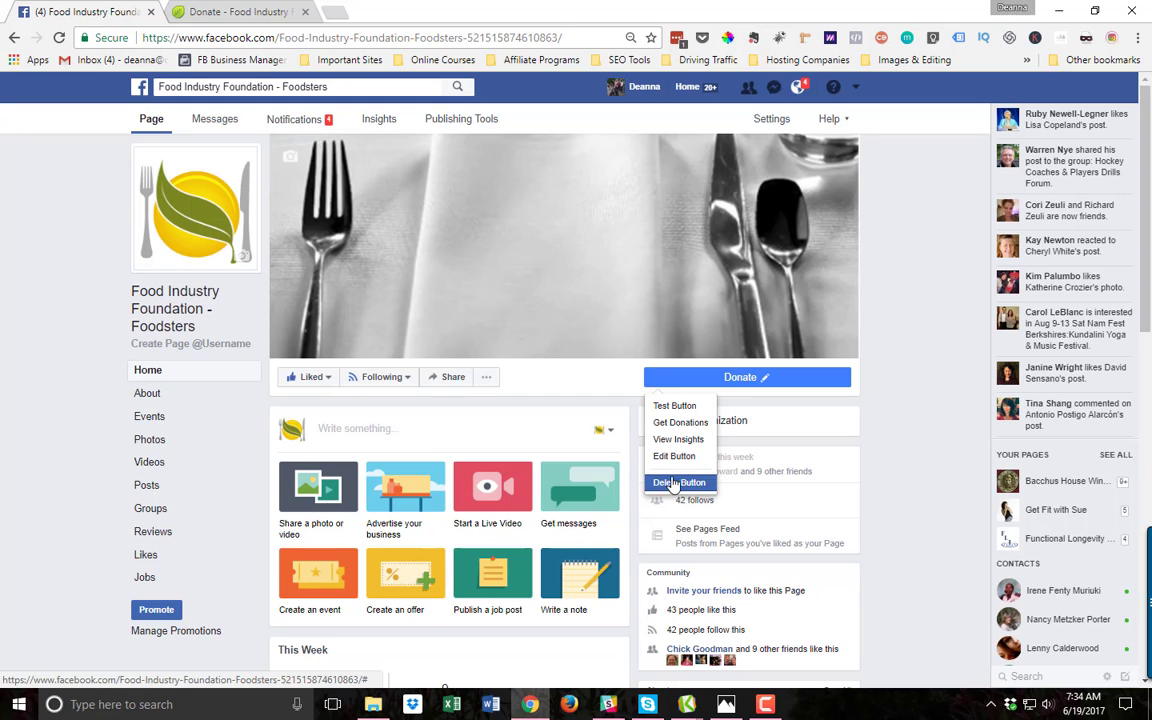
{"action": "left_click", "coordinate": [672, 407]}
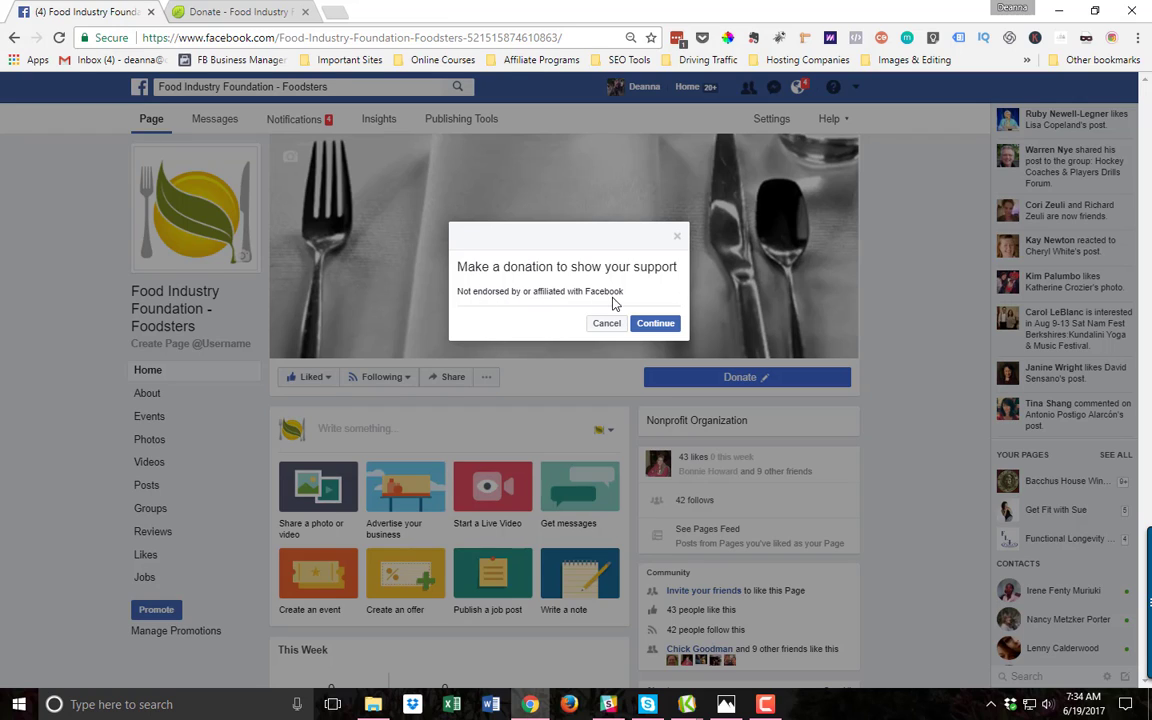
{"action": "left_click", "coordinate": [654, 326]}
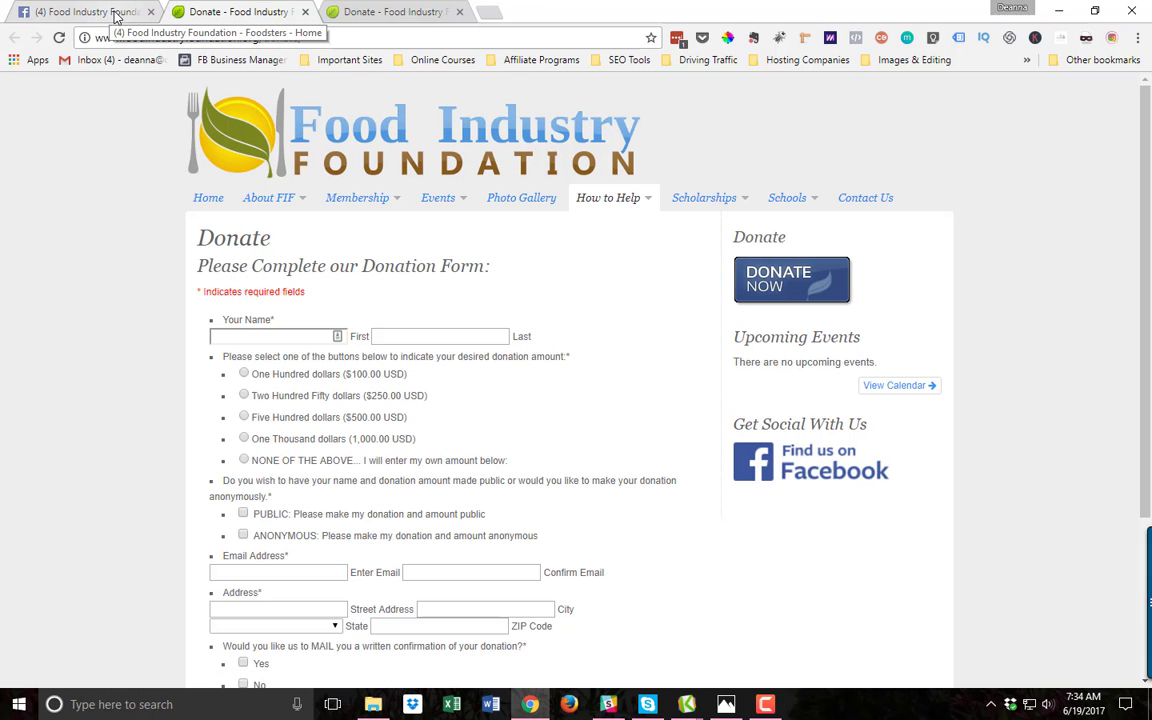
{"action": "left_click", "coordinate": [115, 17]}
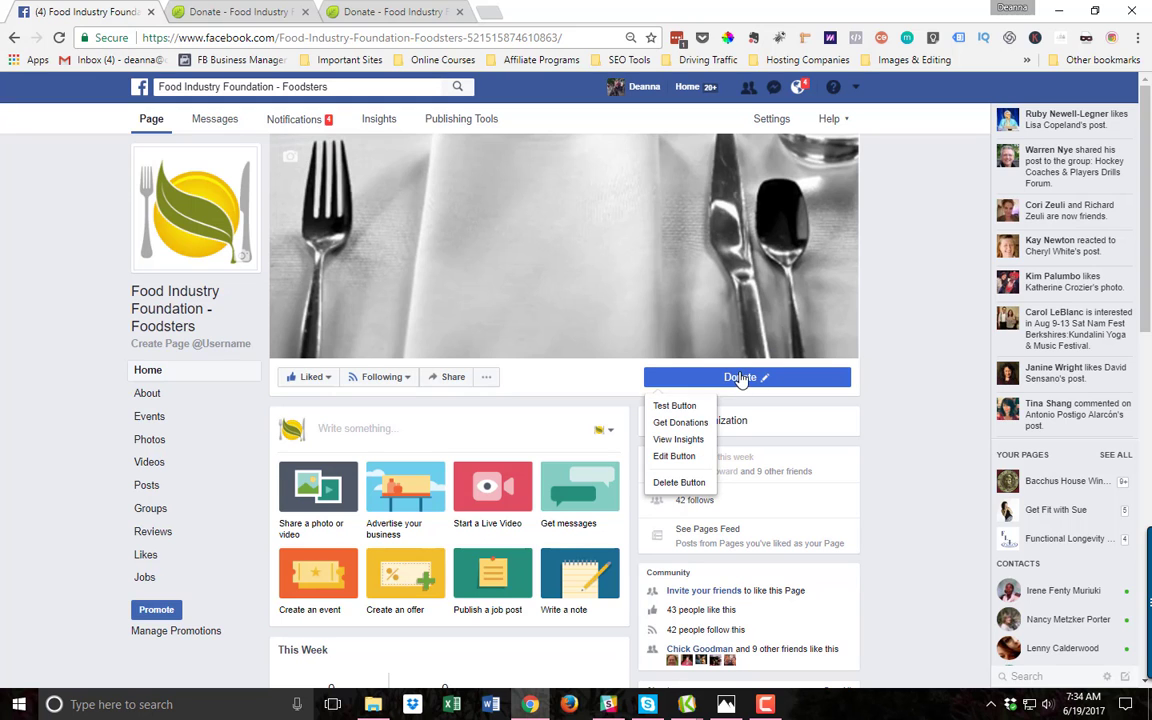
Open the Get Donations promotion, review its ad creative, audience, budget and payment settings, and cancel without promoting
{"action": "left_click", "coordinate": [680, 422]}
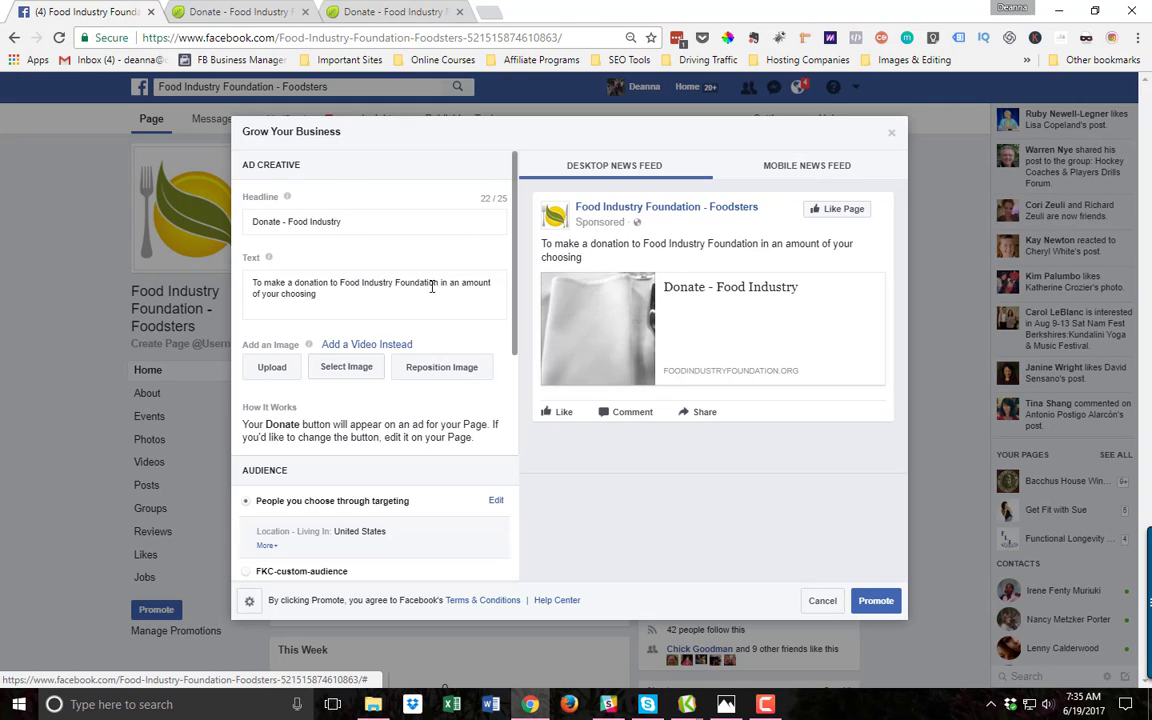
{"action": "scroll", "coordinate": [400, 265], "scroll_direction": "down", "scroll_amount": 3}
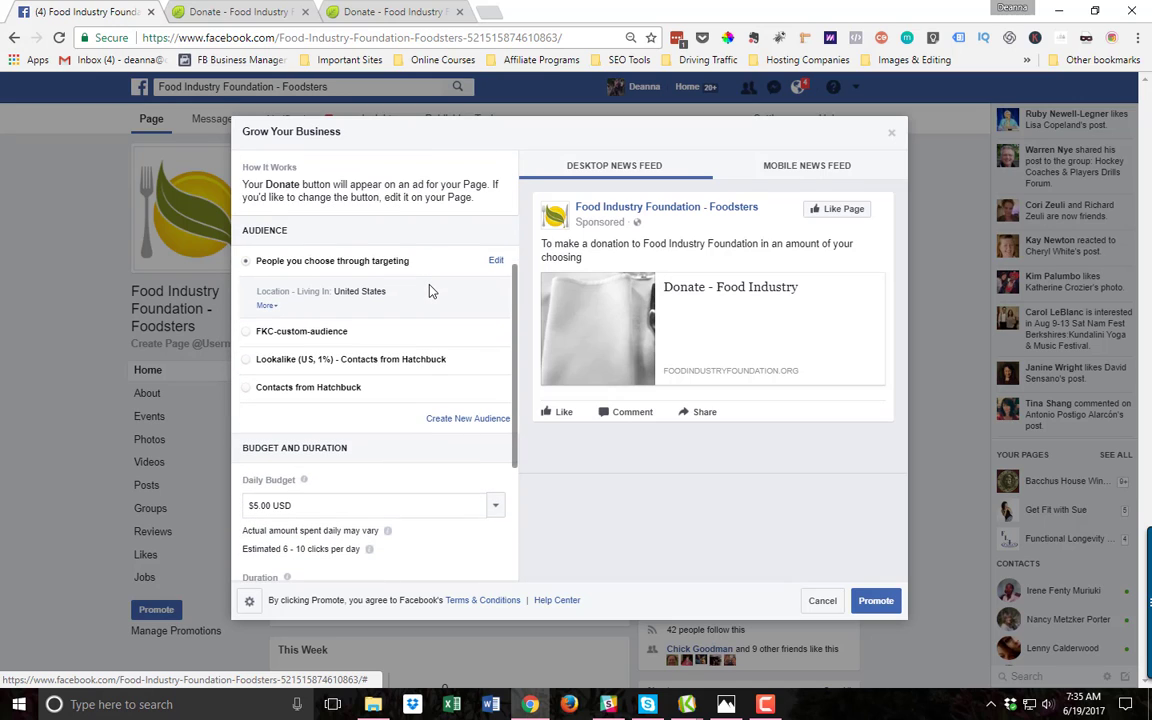
{"action": "scroll", "coordinate": [430, 290], "scroll_direction": "down", "scroll_amount": 3}
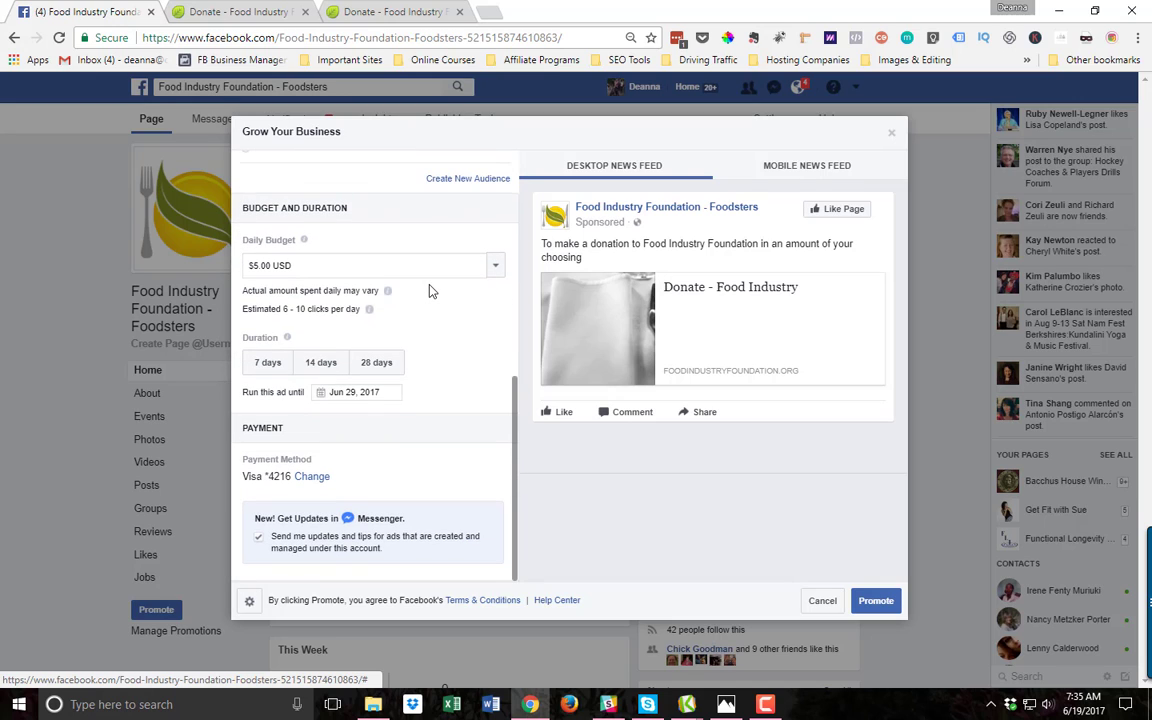
{"action": "scroll", "coordinate": [430, 290], "scroll_direction": "up", "scroll_amount": 6}
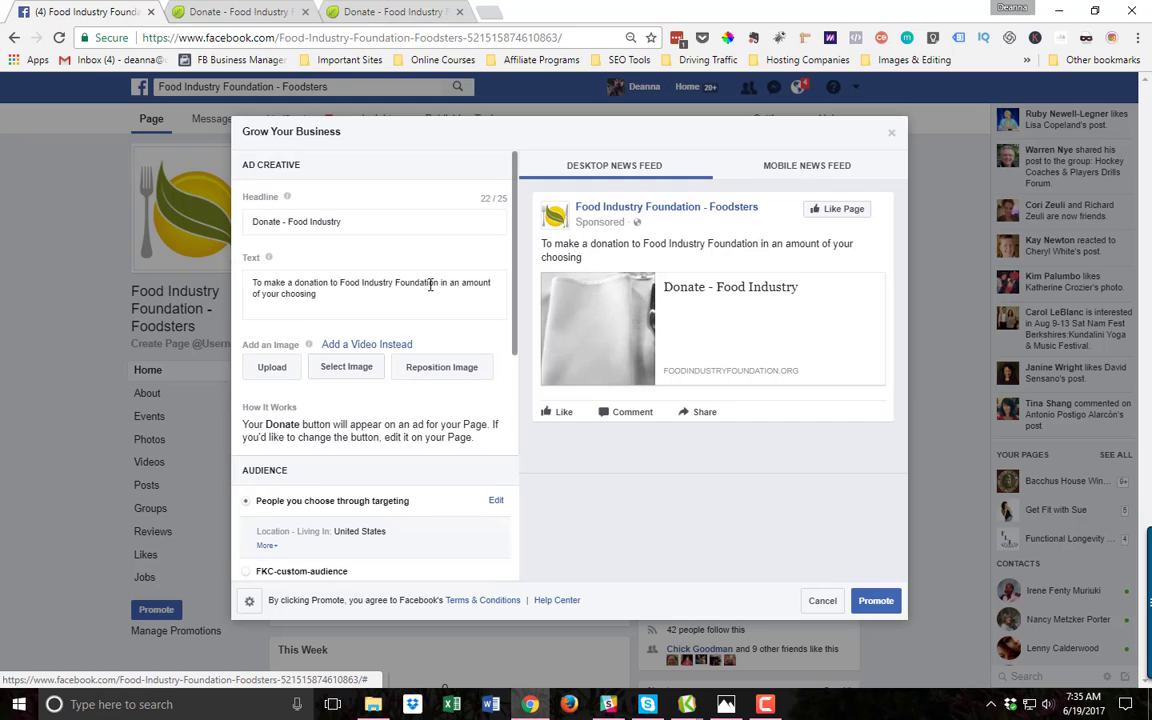
{"action": "left_click", "coordinate": [822, 601]}
{"action": "left_click", "coordinate": [652, 323]}
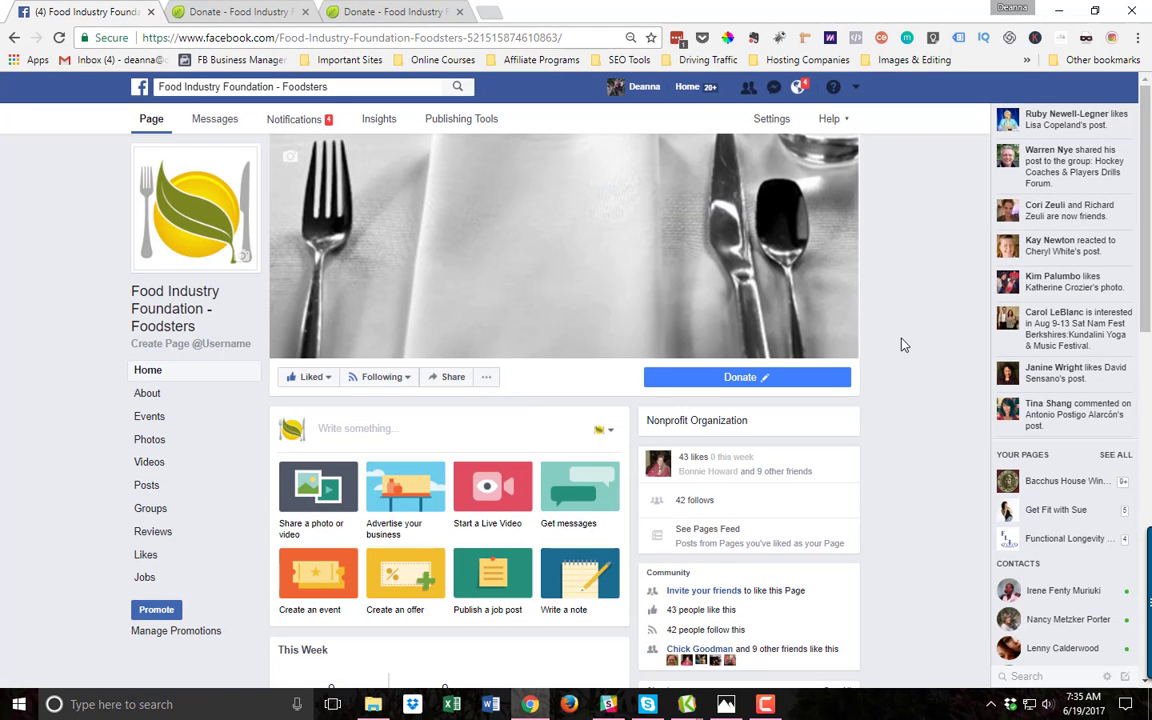
{"action": "scroll", "coordinate": [927, 341], "scroll_direction": "down", "scroll_amount": 1}
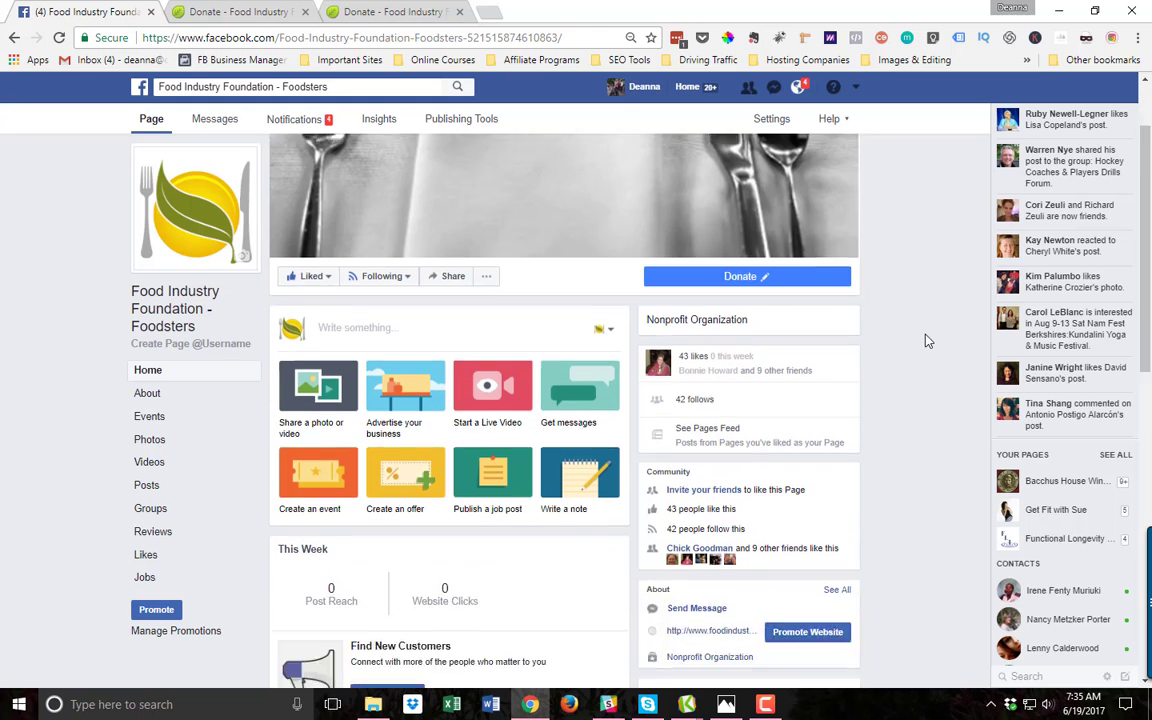
{"action": "scroll", "coordinate": [927, 341], "scroll_direction": "down", "scroll_amount": 5}
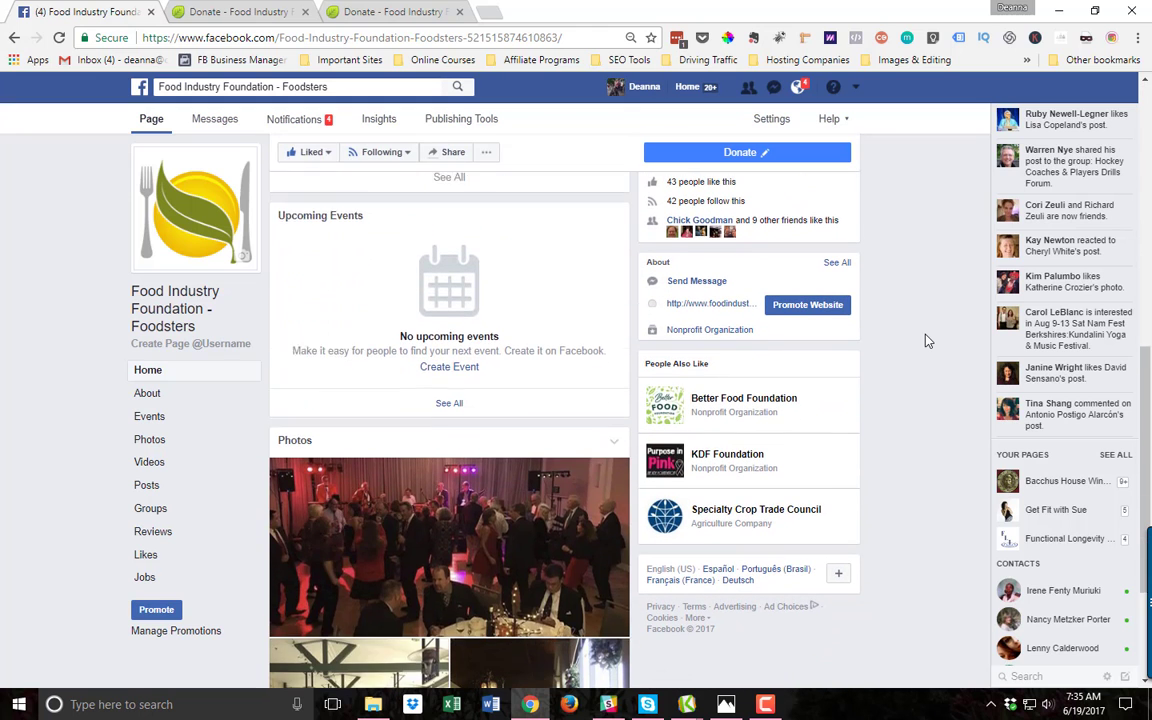
{"action": "scroll", "coordinate": [927, 341], "scroll_direction": "down", "scroll_amount": 2}
{"action": "scroll", "coordinate": [927, 341], "scroll_direction": "up", "scroll_amount": 6}
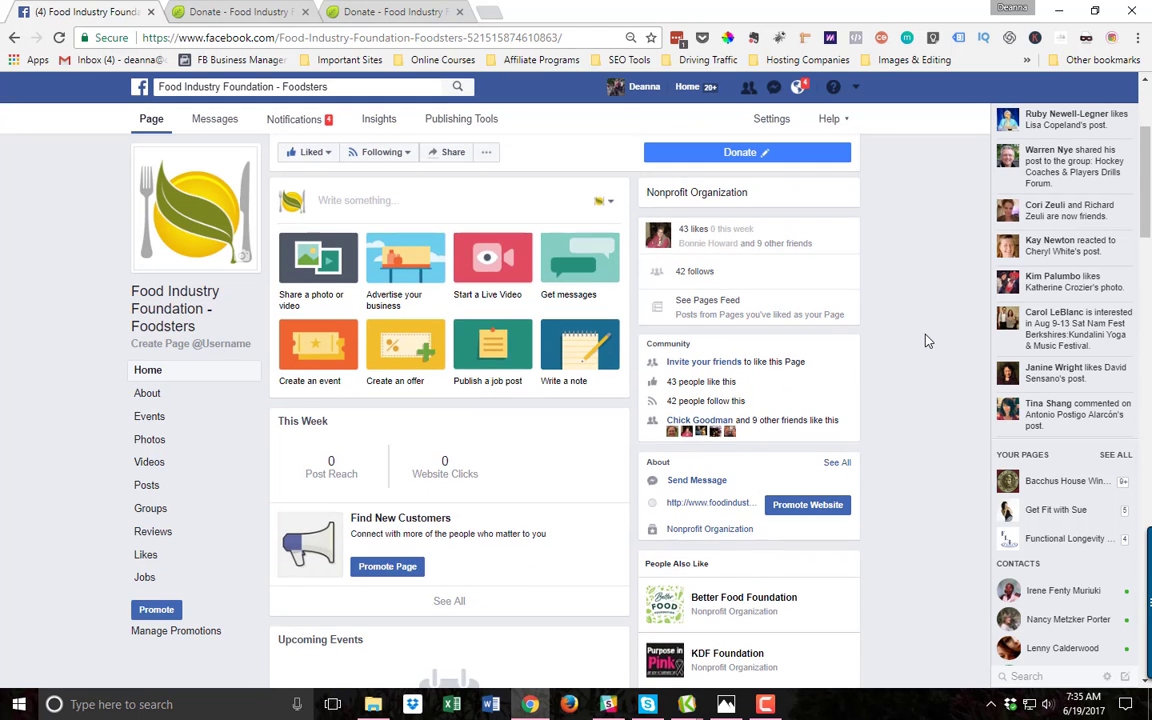
{"action": "scroll", "coordinate": [927, 341], "scroll_direction": "up", "scroll_amount": 2}
{"action": "mouse_move", "coordinate": [762, 386]}
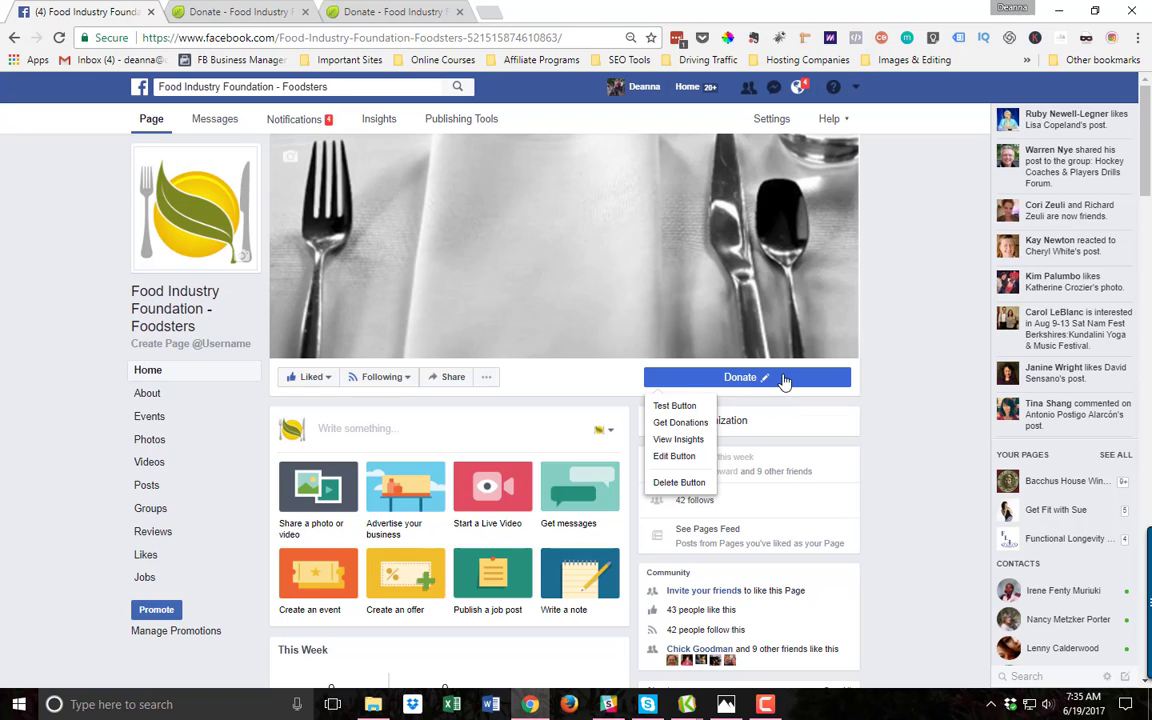
Open the Create Fundraiser form for Food Industry Foundation - Foodsters, review its fields, and close it without creating a fundraiser
{"action": "left_click", "coordinate": [486, 379]}
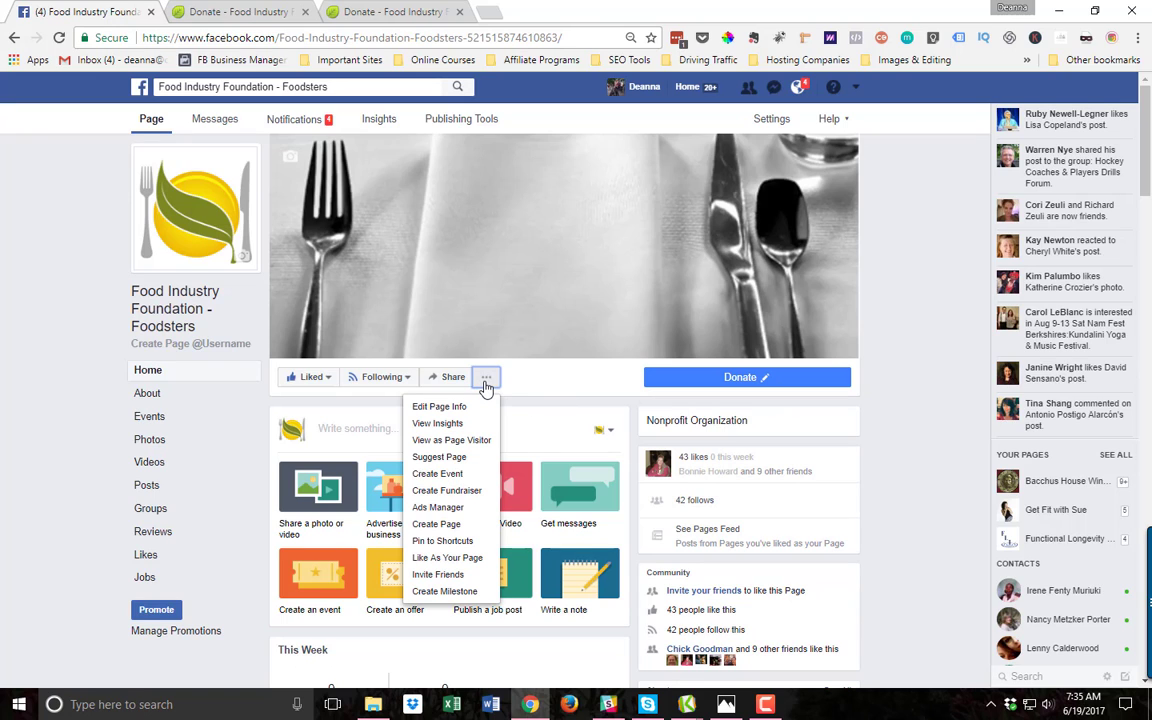
{"action": "left_click", "coordinate": [466, 492]}
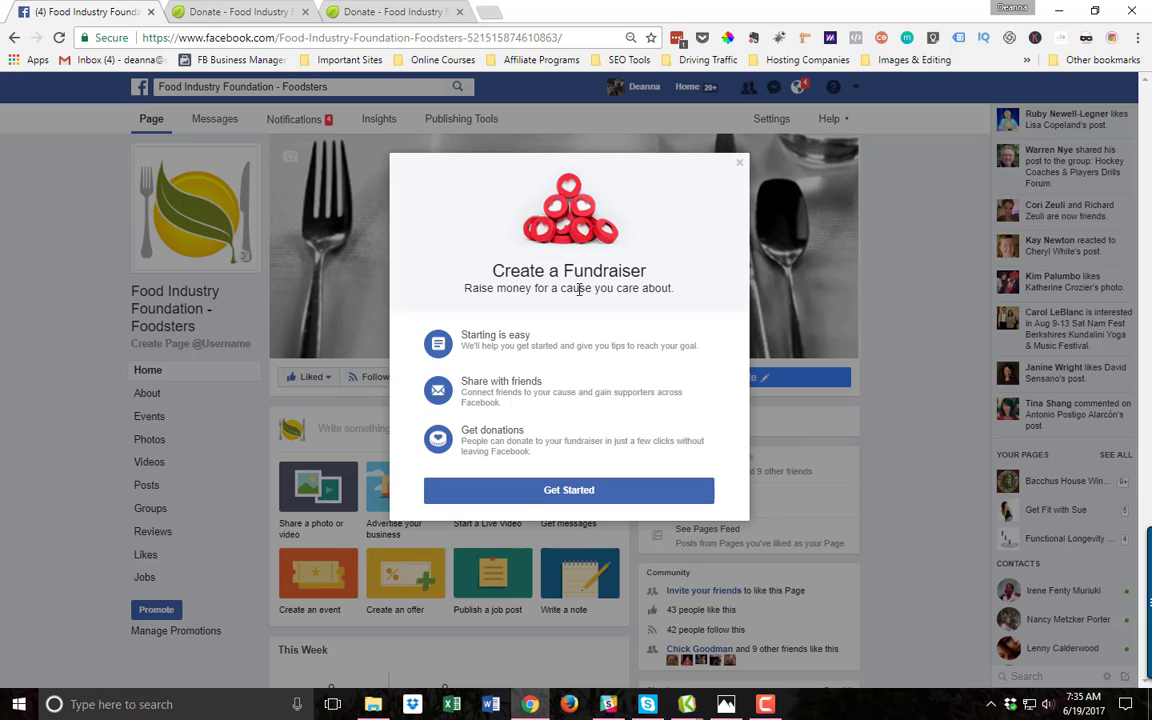
{"action": "left_click", "coordinate": [586, 491]}
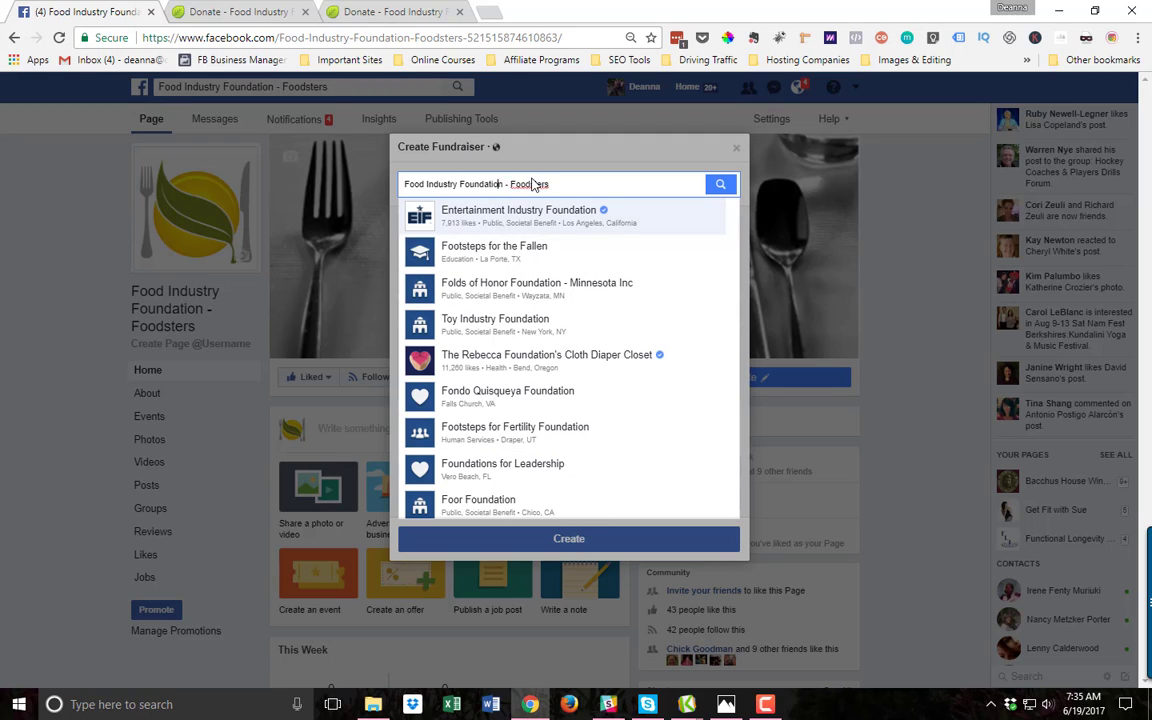
{"action": "left_click", "coordinate": [570, 539]}
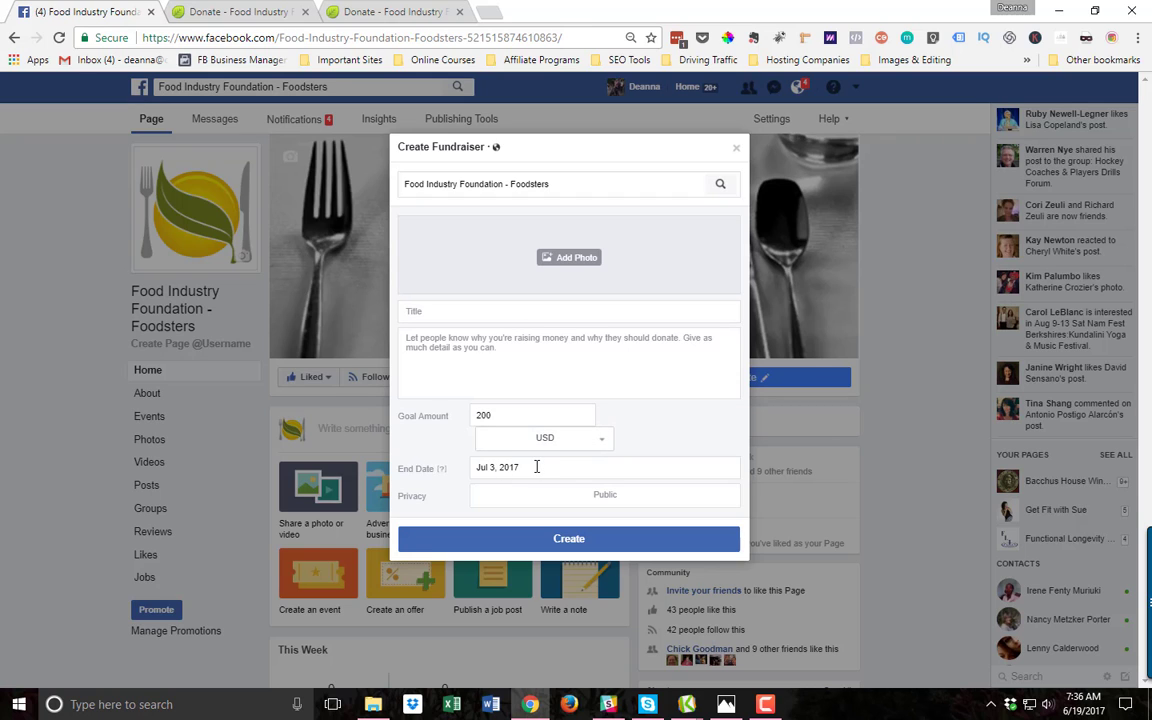
{"action": "left_click", "coordinate": [736, 149]}
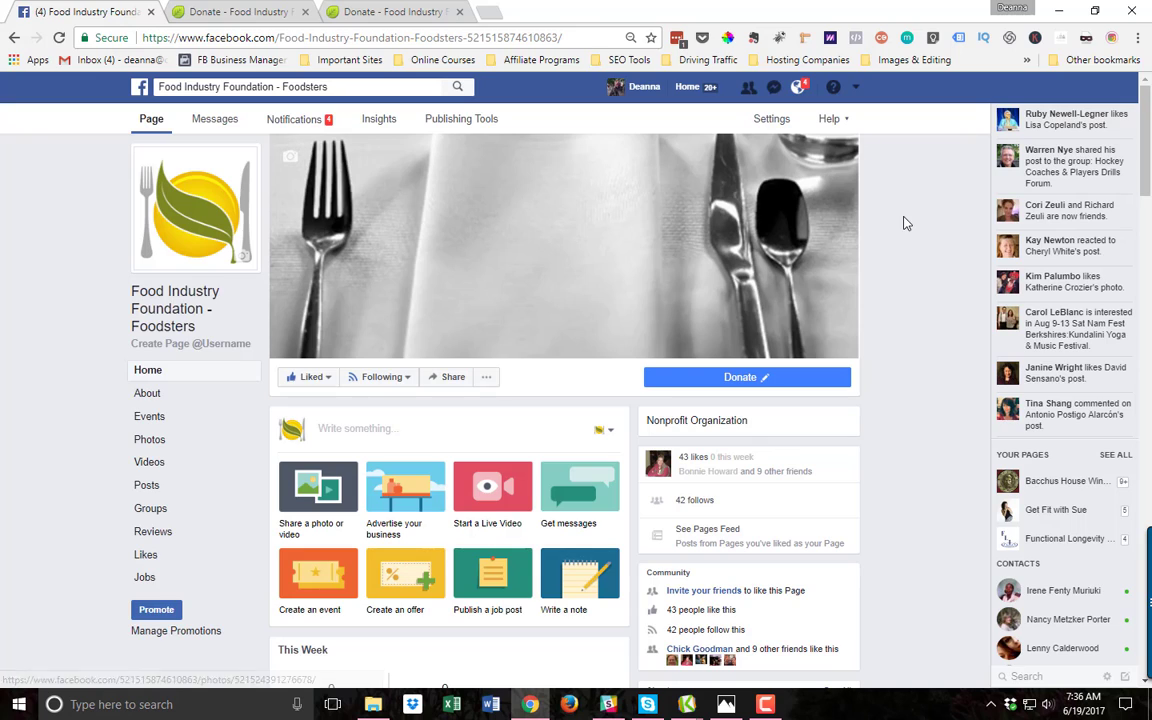